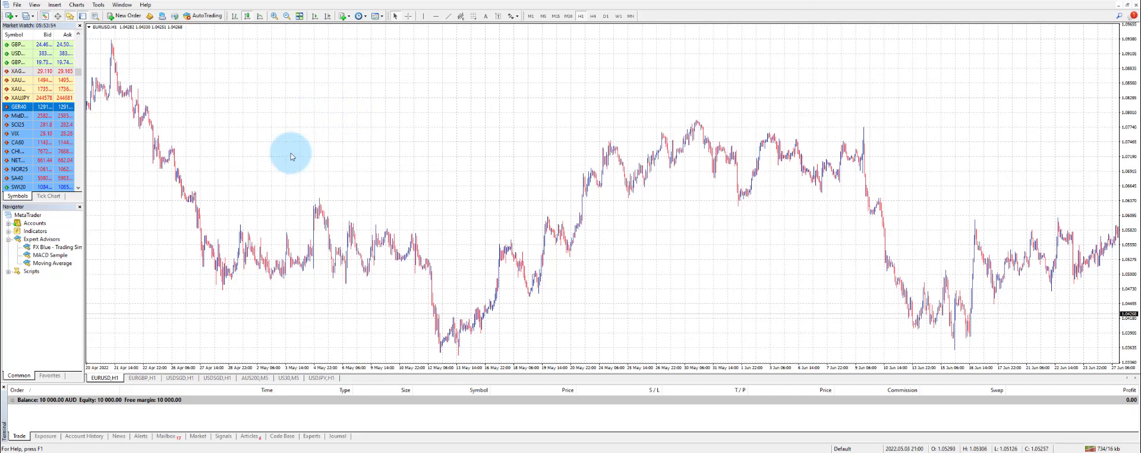
- Open INSTRUCTIONS.txt from the TTH setup files folder, read it, then return to the MT4 chart
click(154, 451)
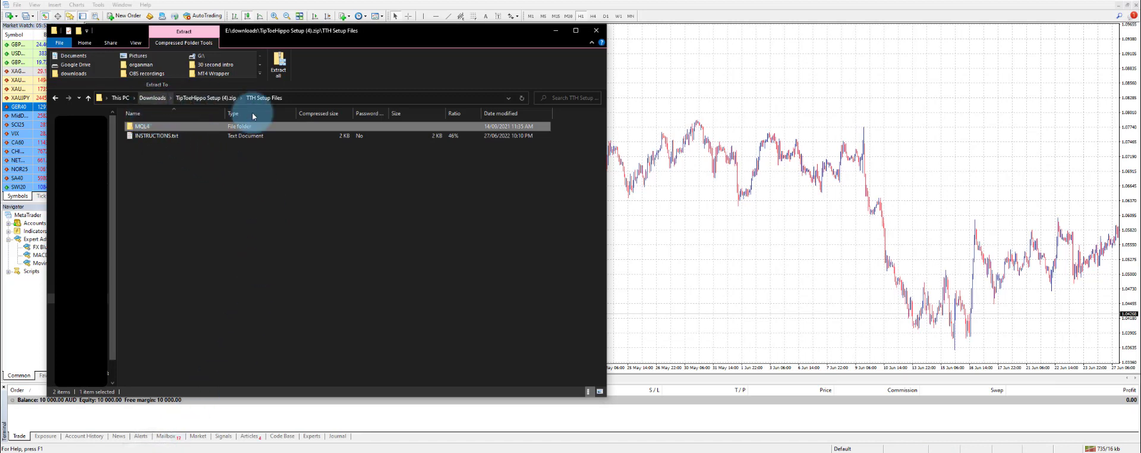
double_click(151, 136)
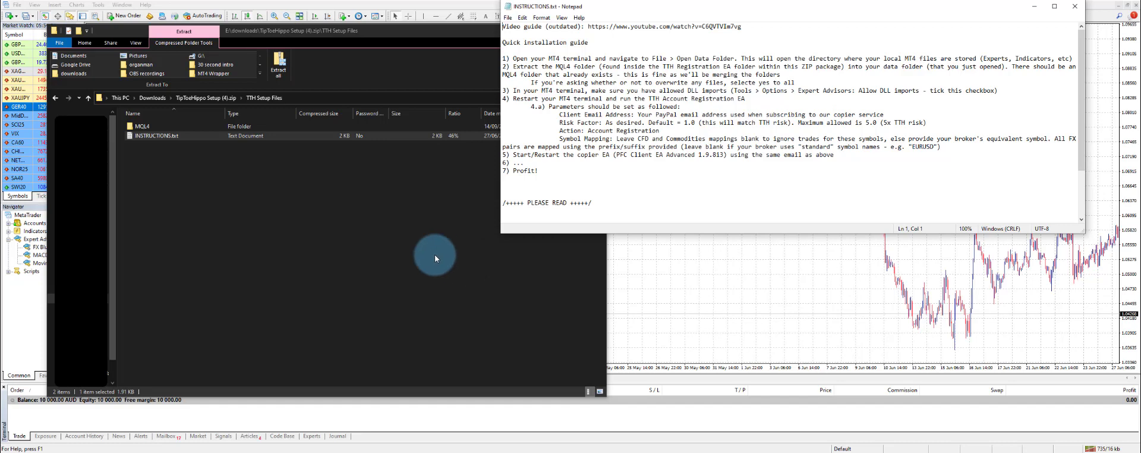
click(658, 273)
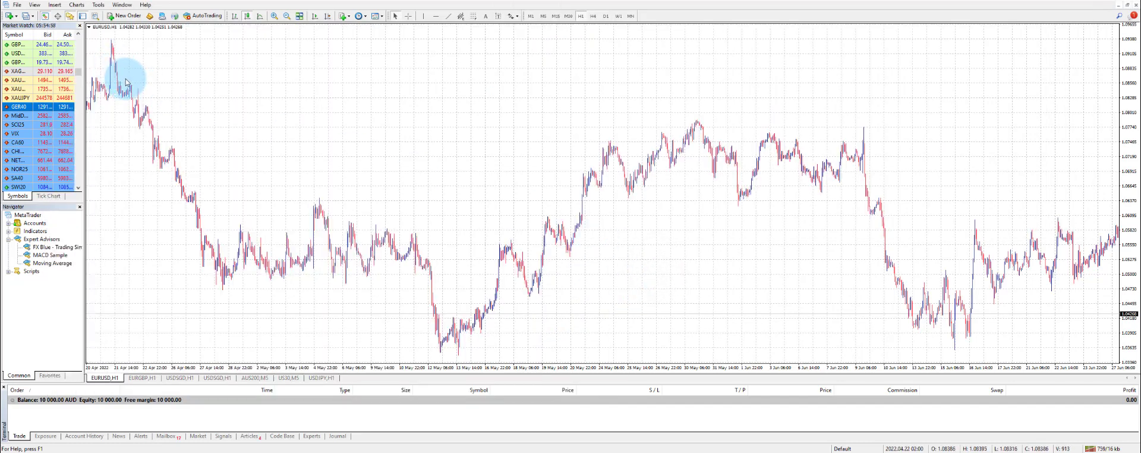
- Open MetaTrader's data folder via File > Open Data Folder next to the TTH setup files window
click(16, 5)
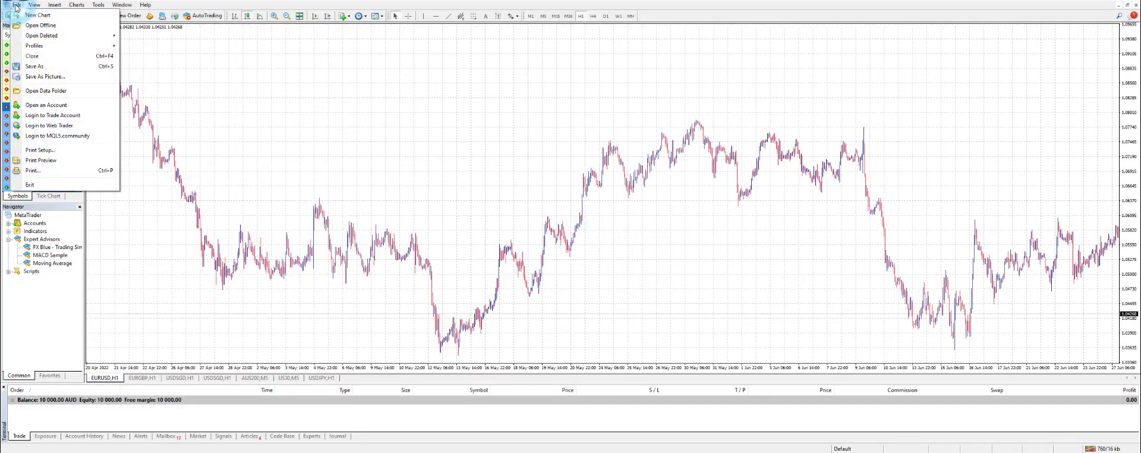
click(42, 91)
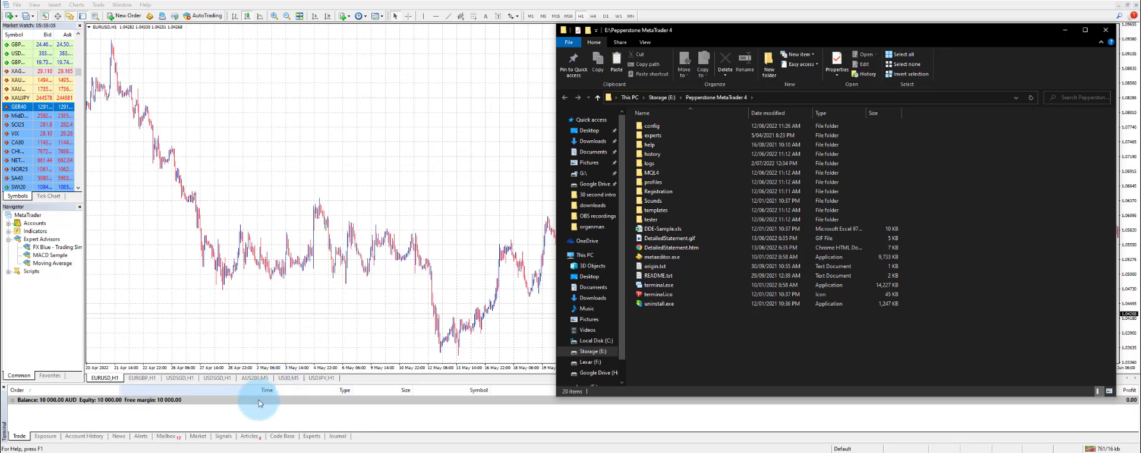
click(137, 452)
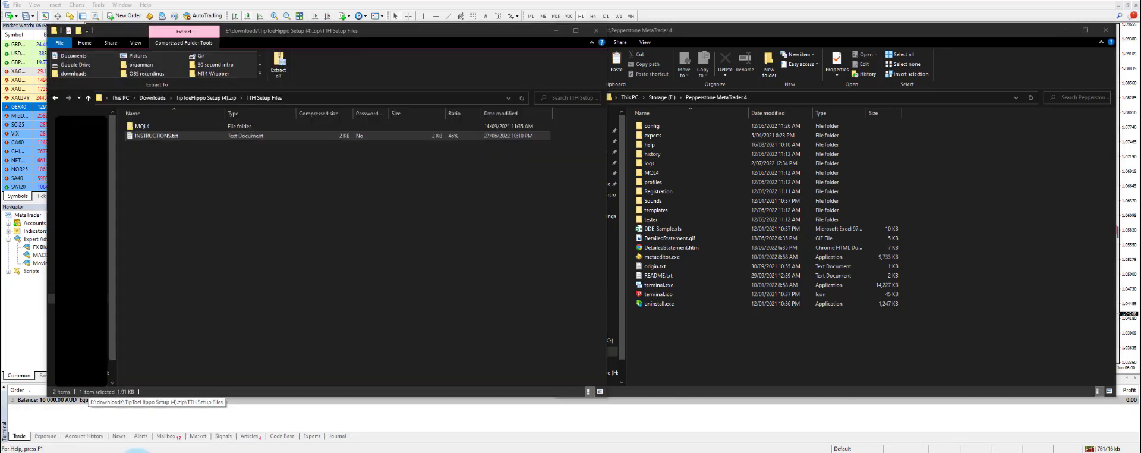
- Drag MQL4 into the data folder, merging all folders and replacing existing files
click(146, 127)
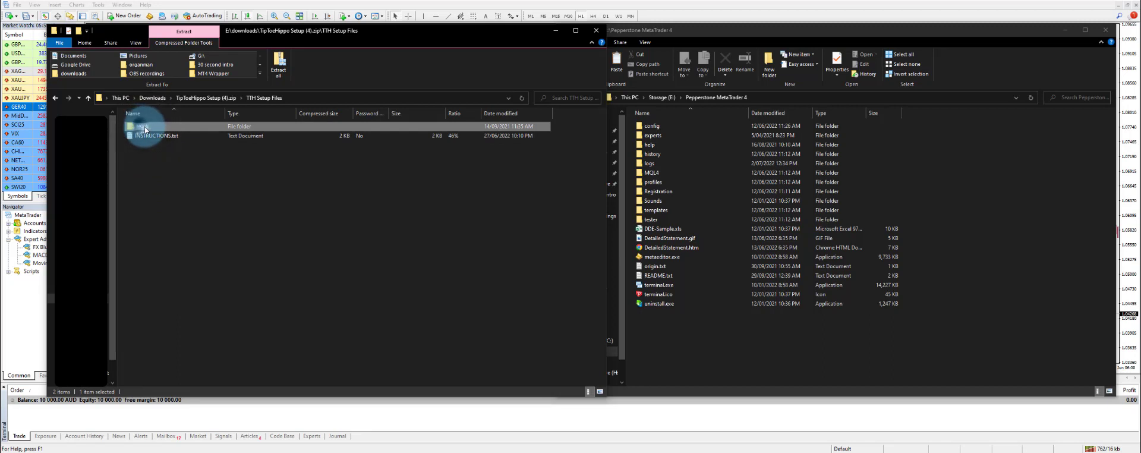
drag(140, 127, 718, 342)
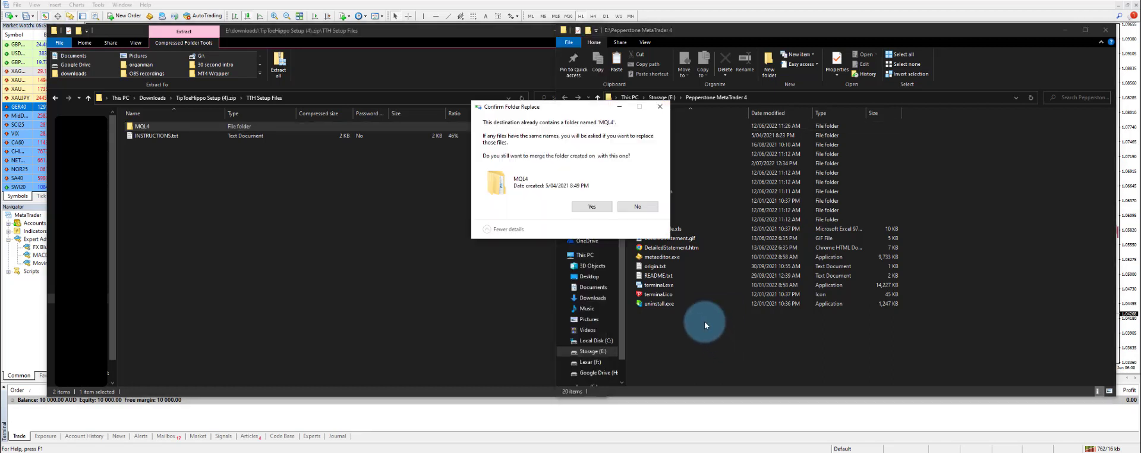
click(593, 206)
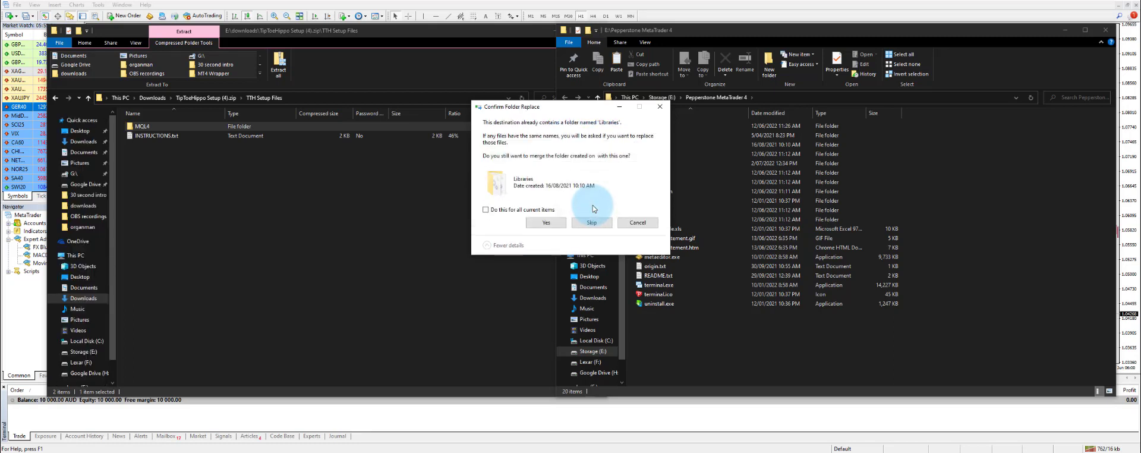
click(536, 212)
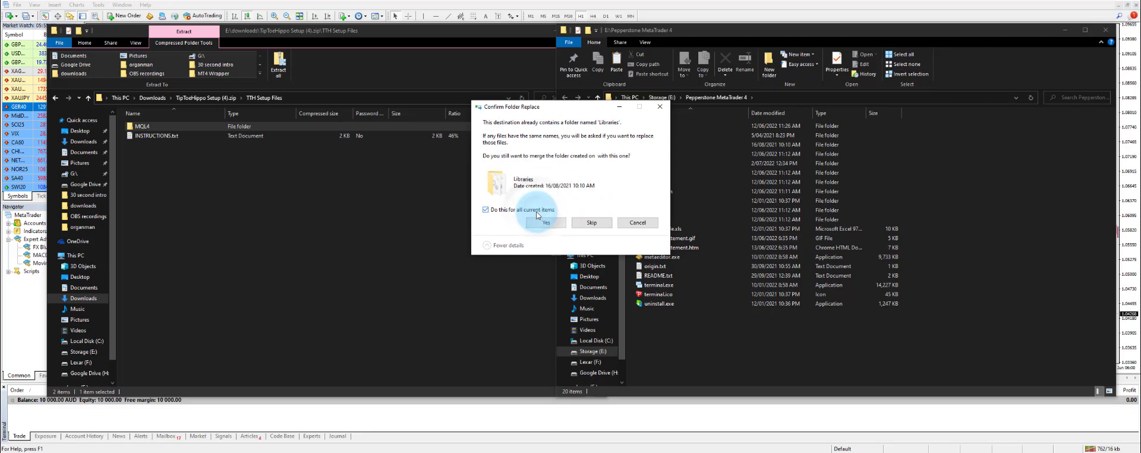
click(548, 224)
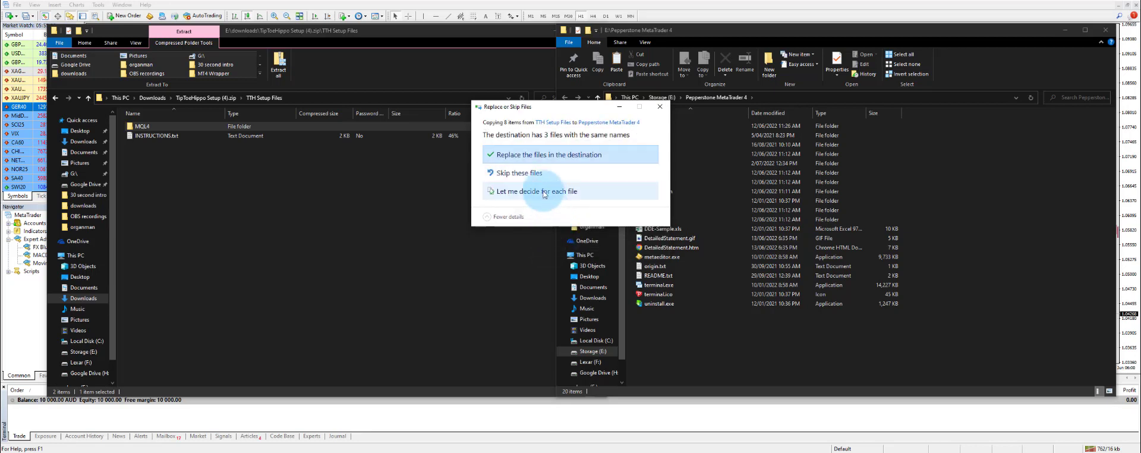
click(512, 158)
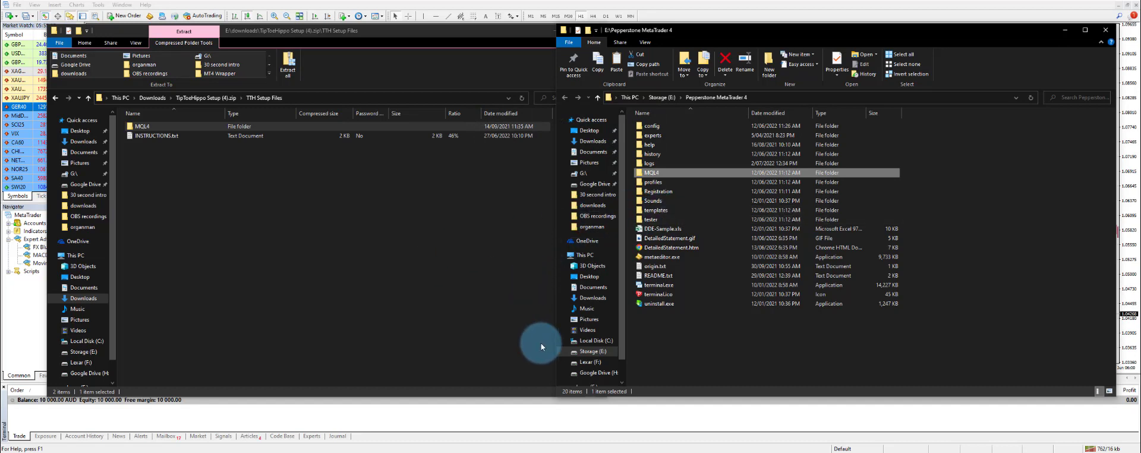
- Refresh the Navigator's Expert Advisors list and show all symbols in Market Watch
click(574, 415)
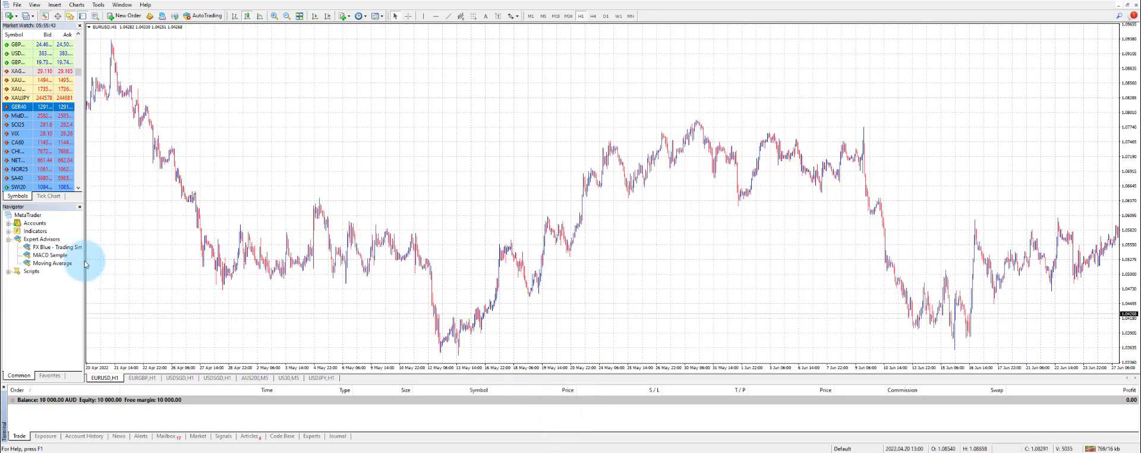
right_click(40, 240)
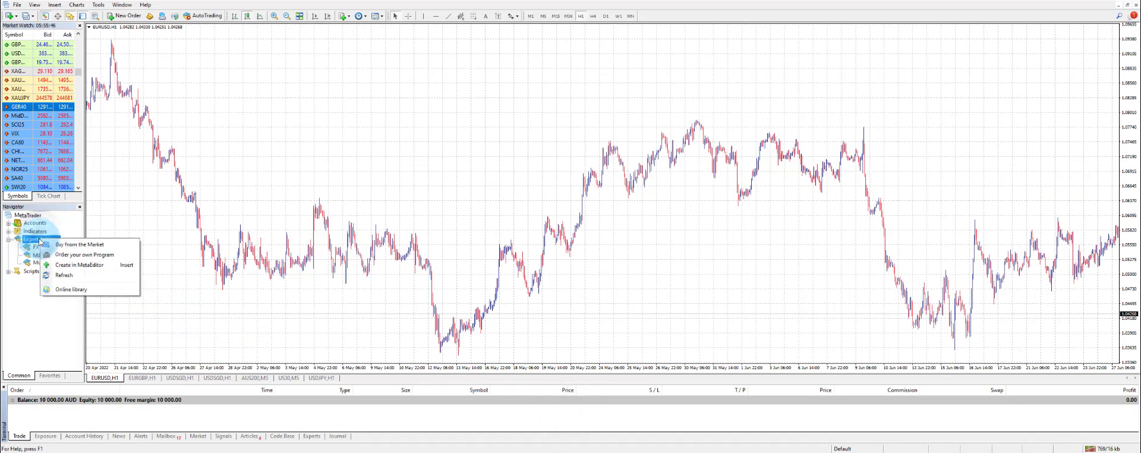
click(64, 275)
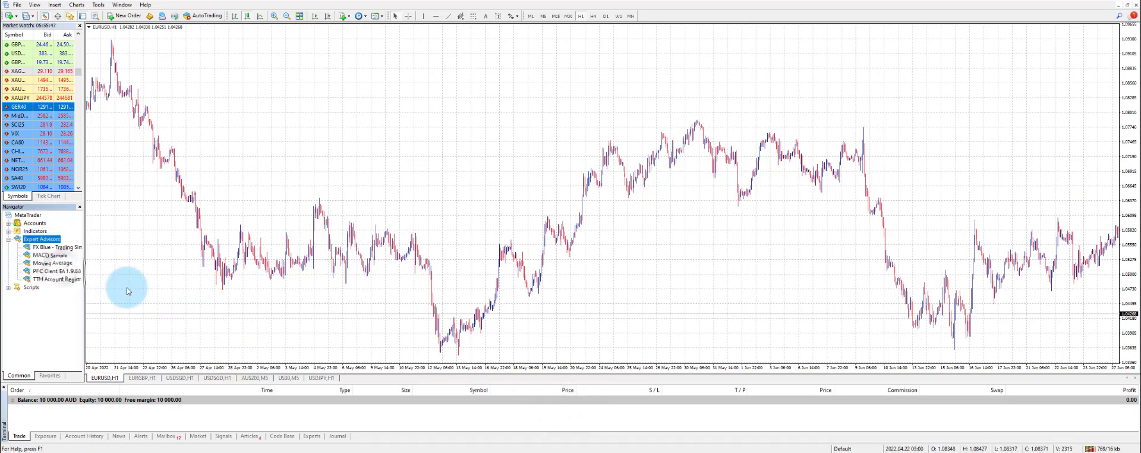
right_click(34, 91)
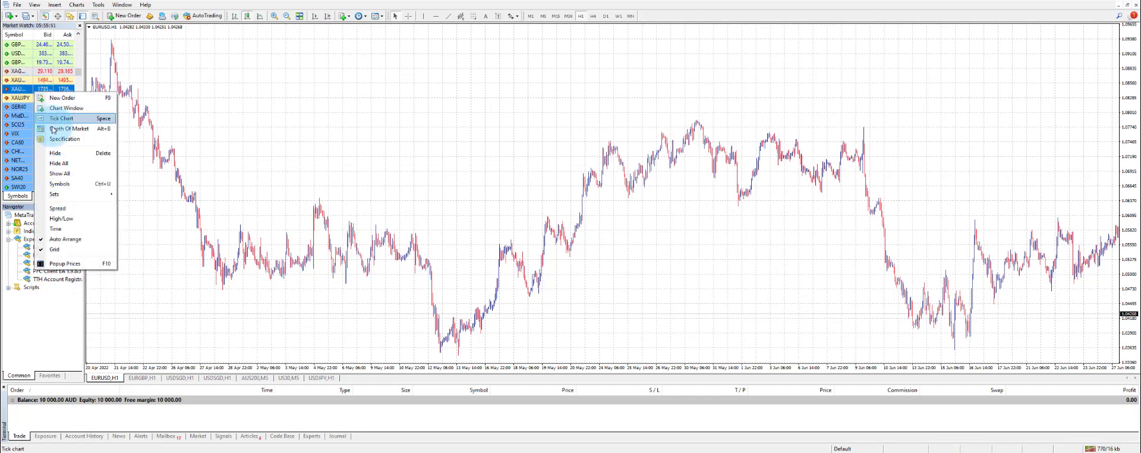
click(60, 174)
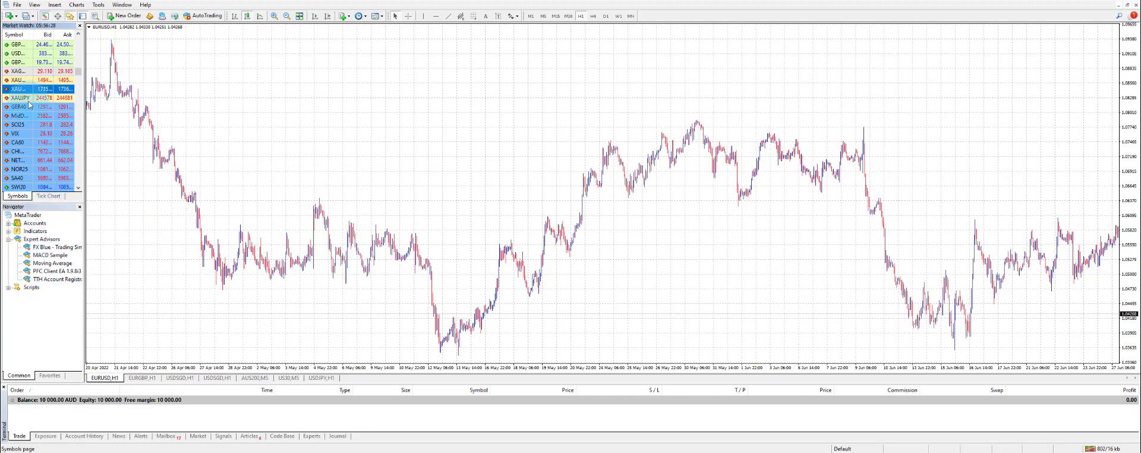
click(12, 20)
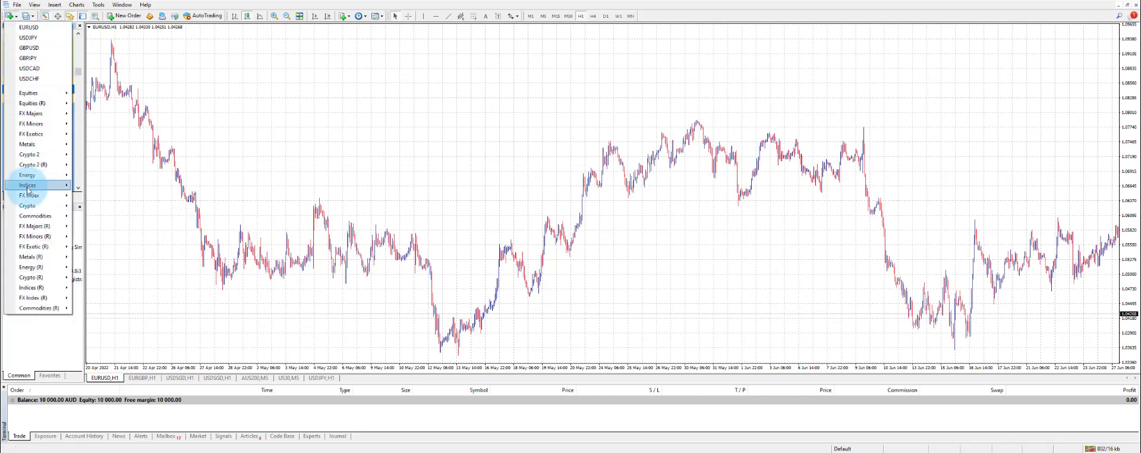
mouse_move(28, 189)
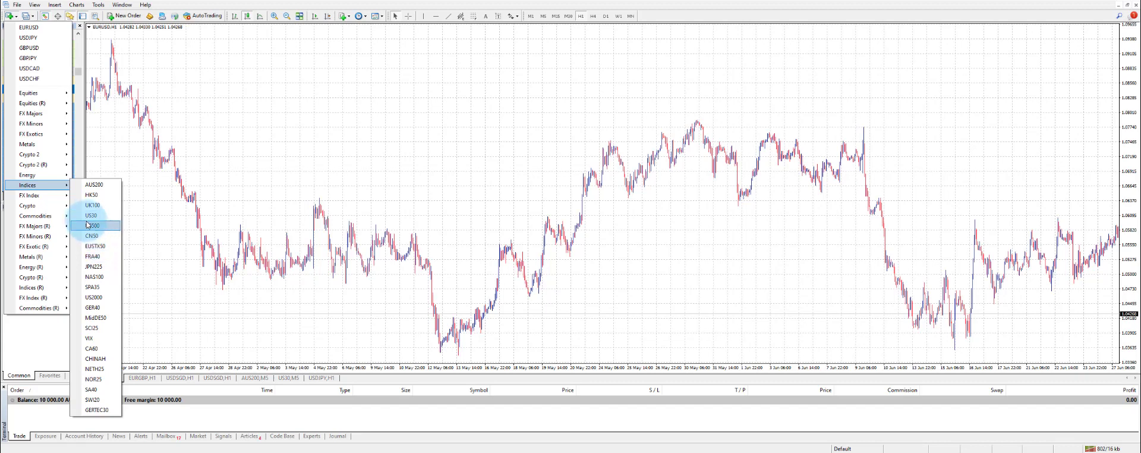
mouse_move(52, 290)
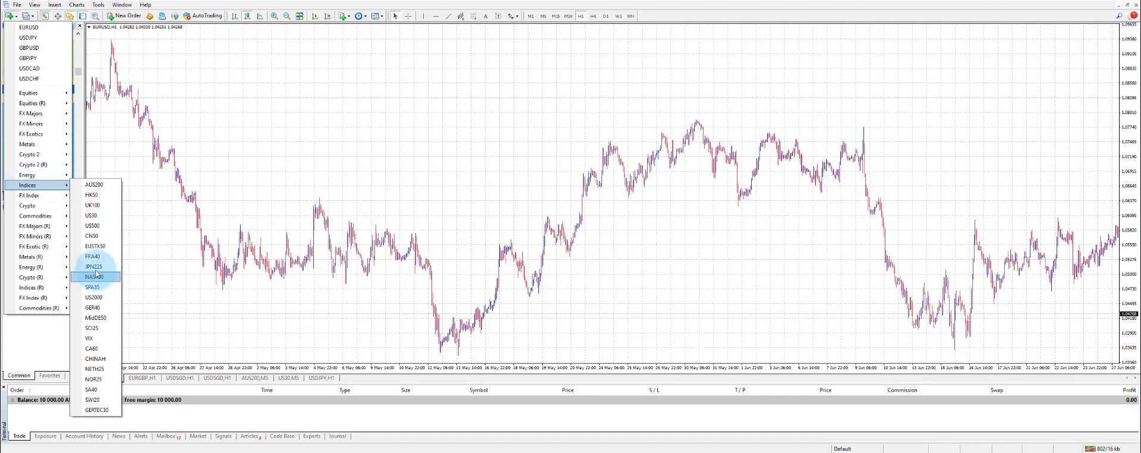
mouse_move(49, 218)
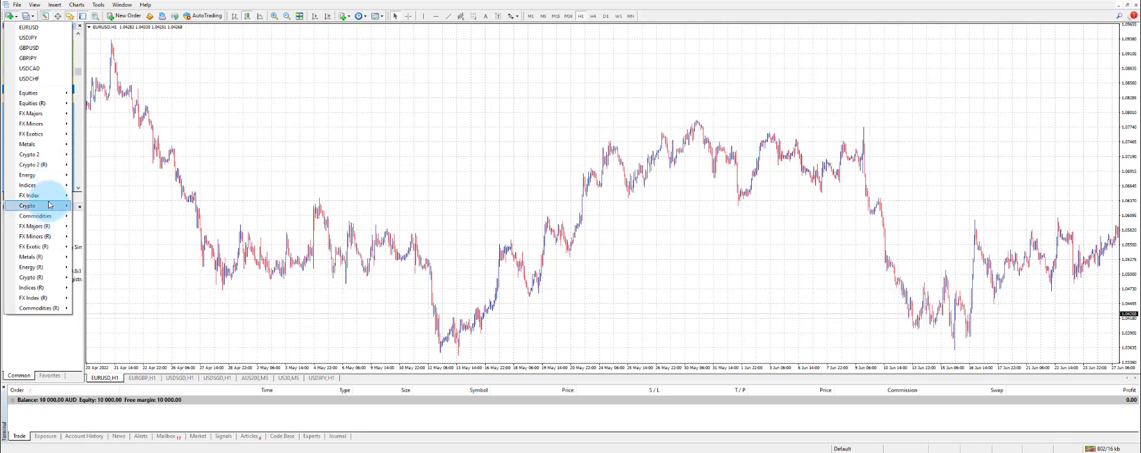
mouse_move(44, 195)
mouse_move(45, 144)
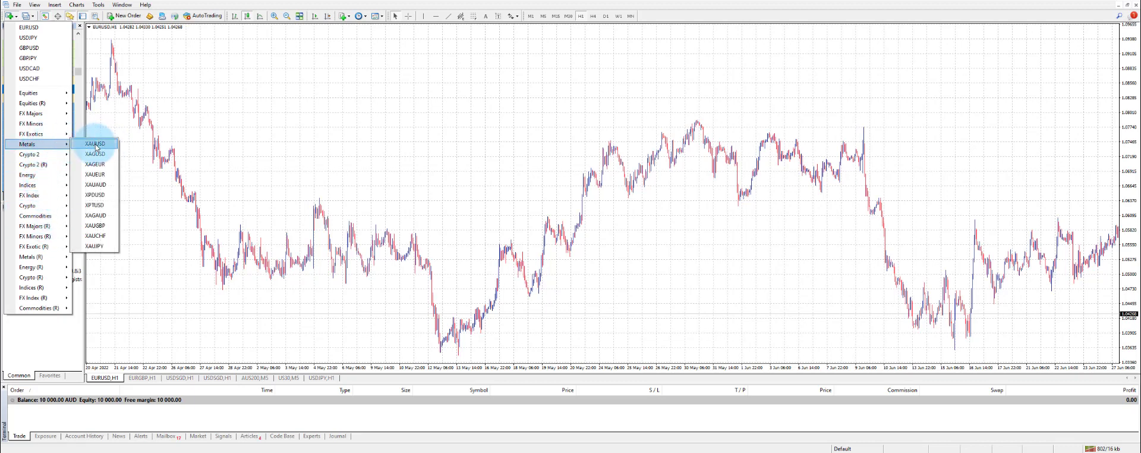
click(179, 122)
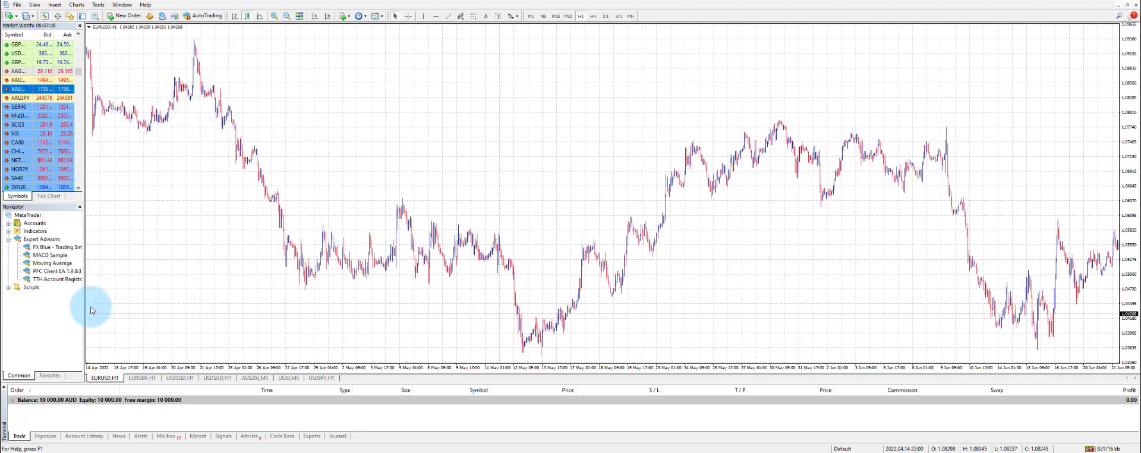
- Drop TTH Account Registration onto the chart and browse its US30-to-JPN225 index symbol inputs
drag(52, 283, 410, 188)
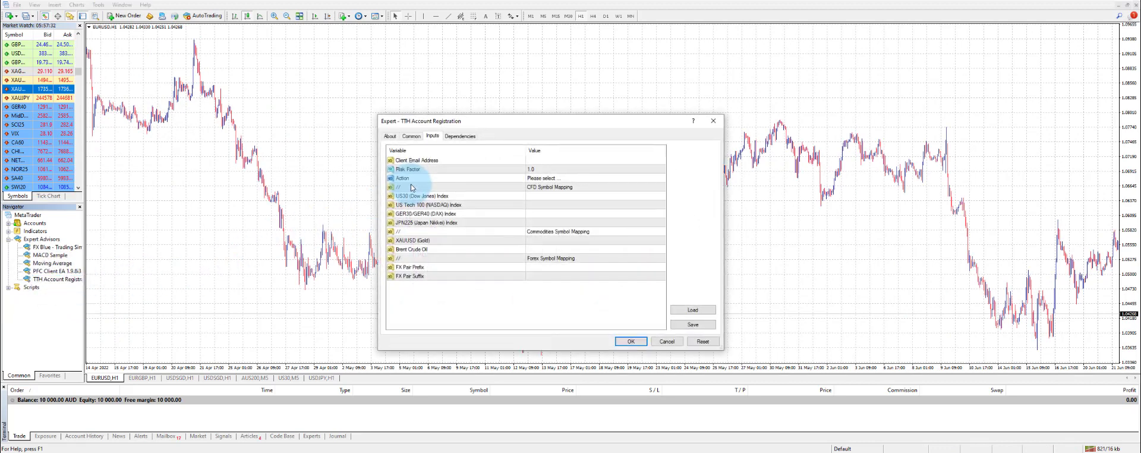
click(551, 197)
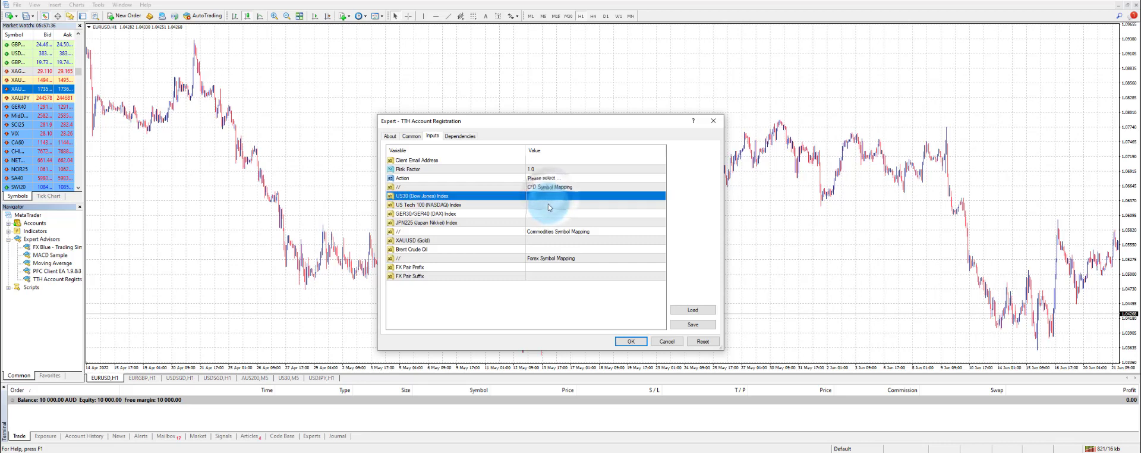
click(549, 205)
click(550, 213)
click(552, 221)
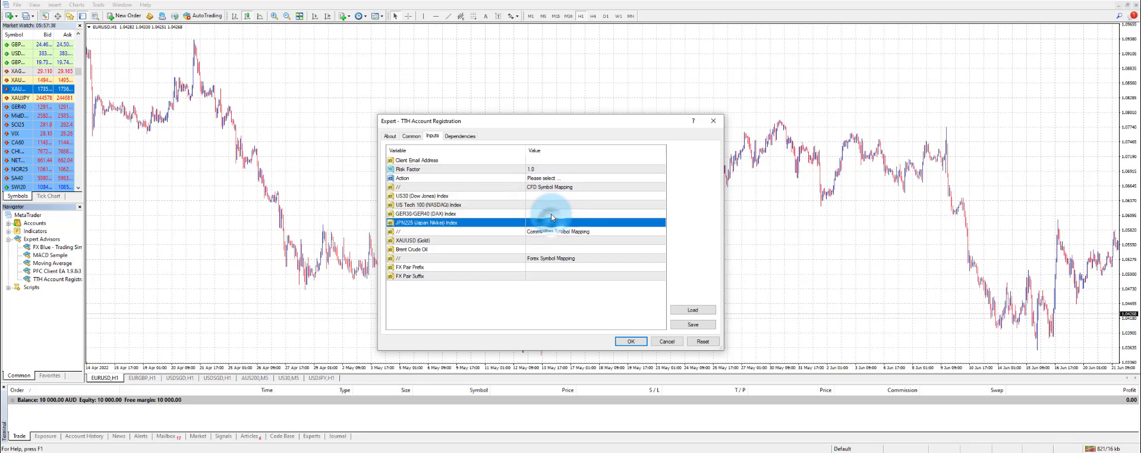
click(550, 213)
click(551, 206)
click(551, 196)
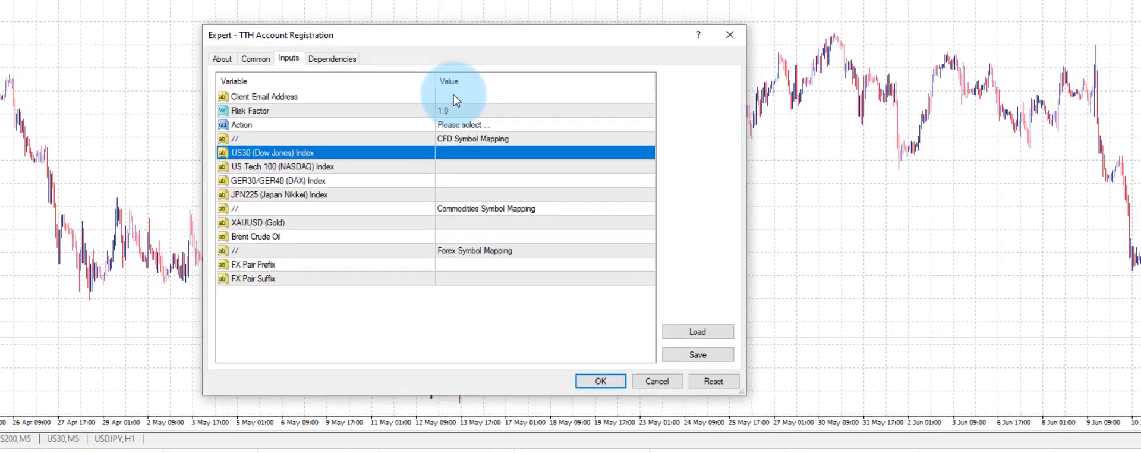
- Fill in the Client Email Address, then open the Action value's dropdown list
double_click(454, 97)
text(go)
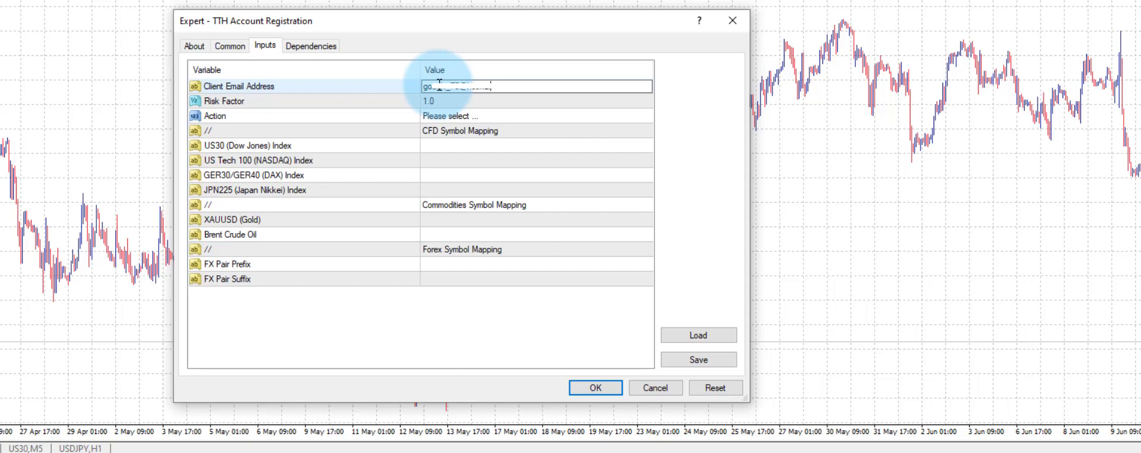
text(m)
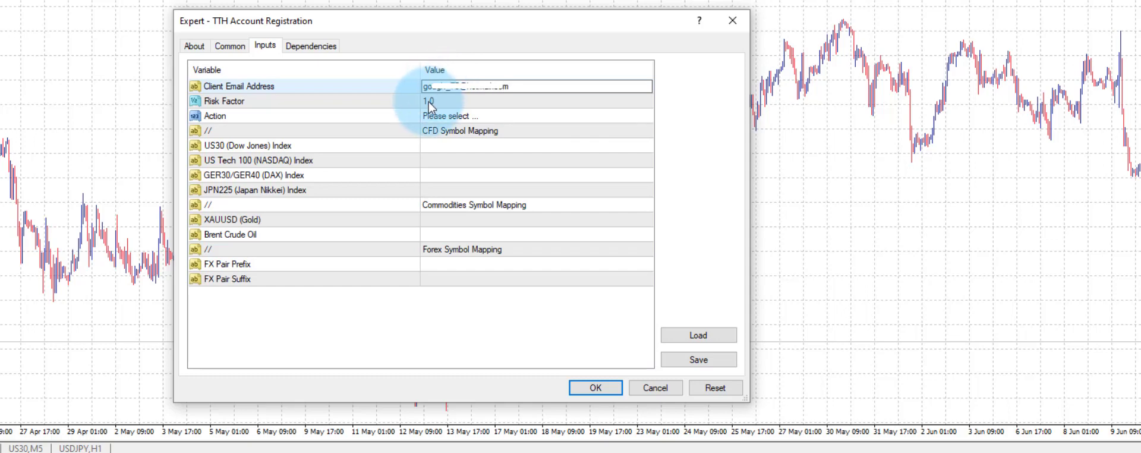
click(434, 101)
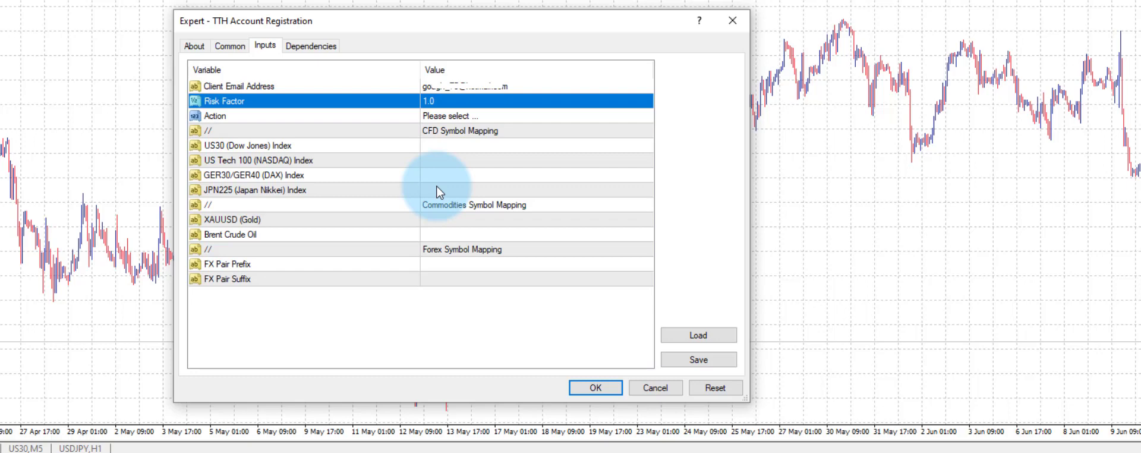
click(447, 117)
click(451, 119)
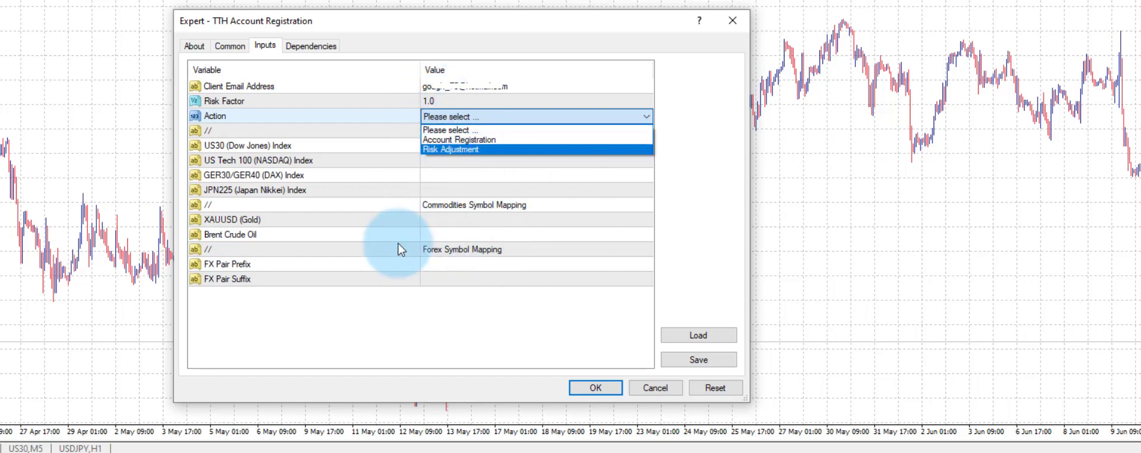
- Choose Account Registration and enter symbols US30, NAS100, GER40, JPN225 and XAUUSD
click(460, 141)
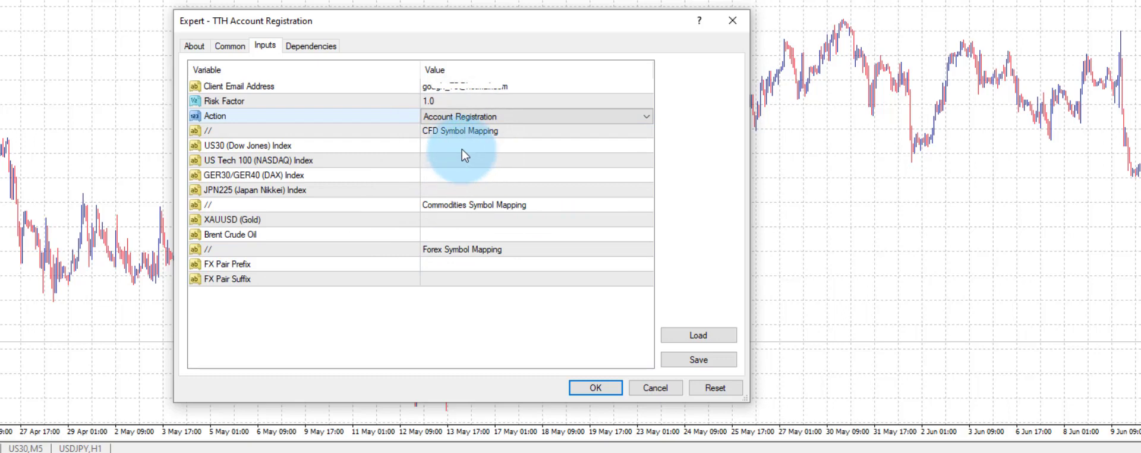
click(462, 149)
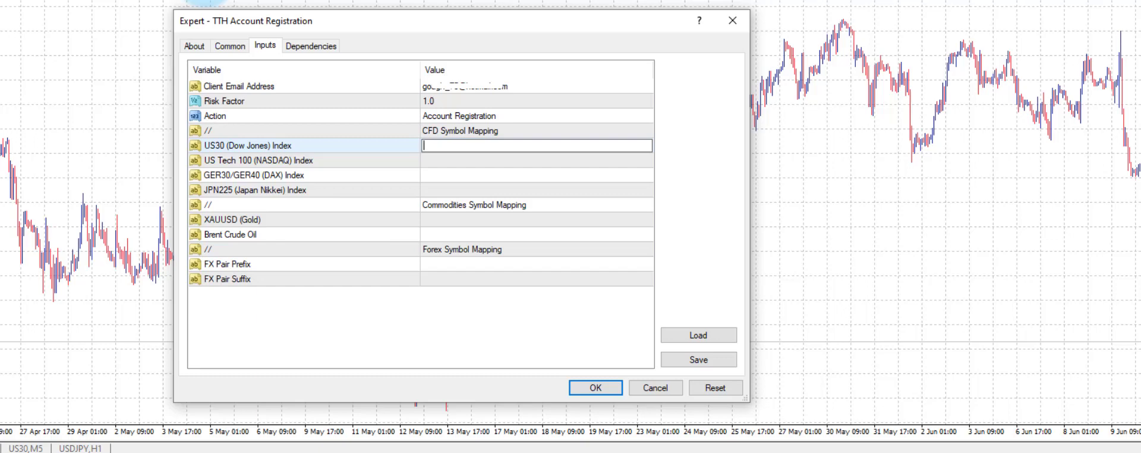
text(US30)
click(461, 159)
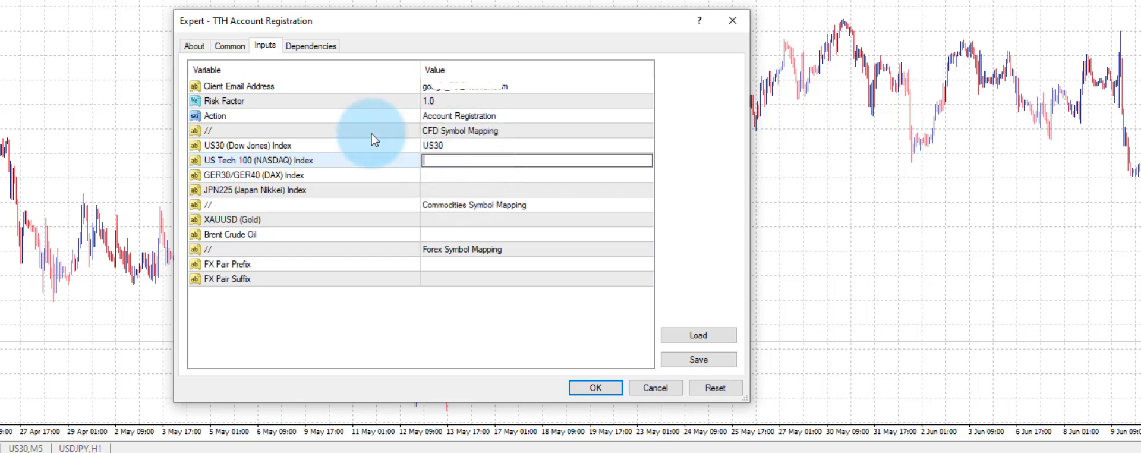
text(NAS100)
click(463, 178)
click(461, 175)
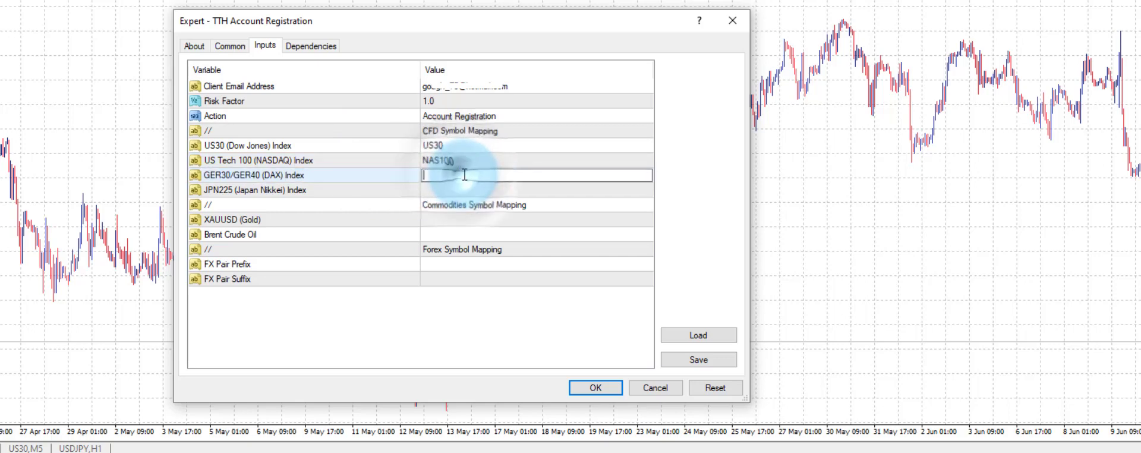
text(G)
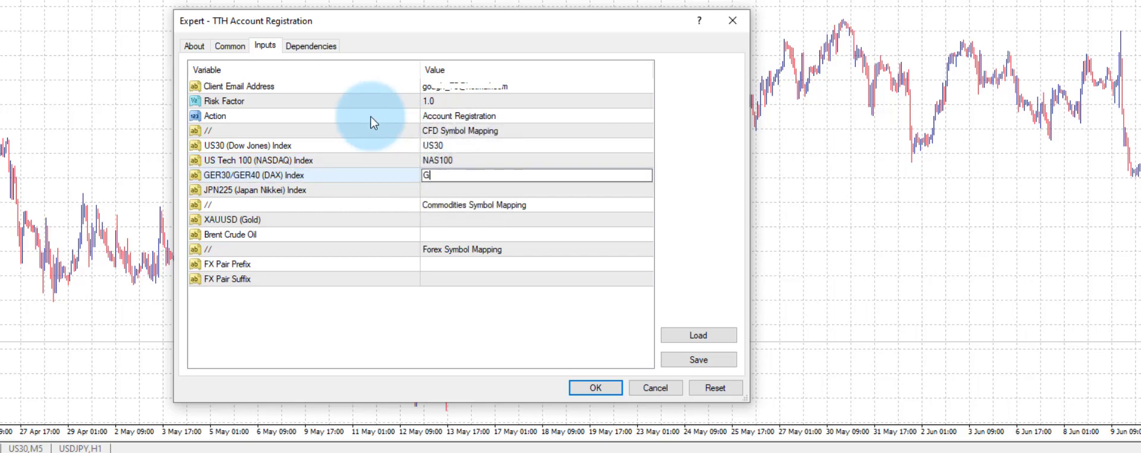
text(ER40)
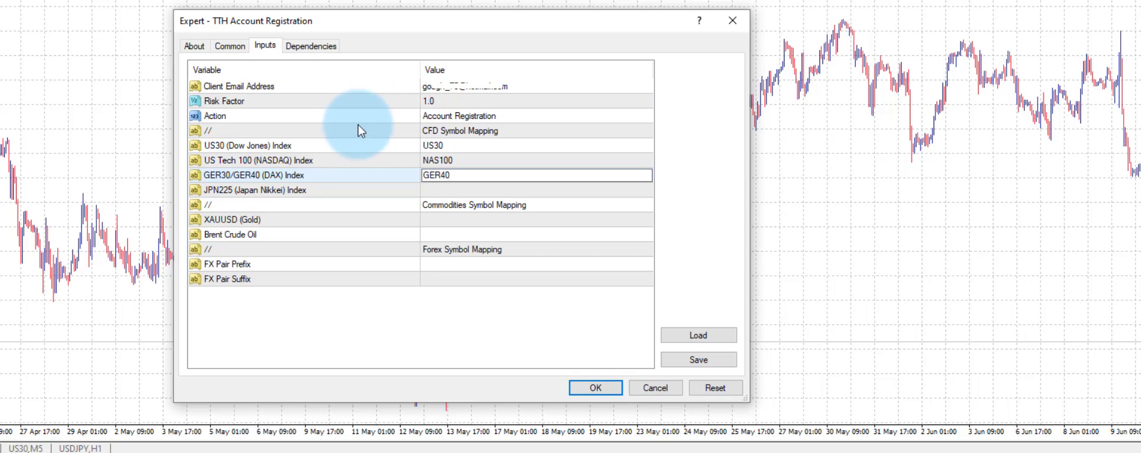
click(457, 191)
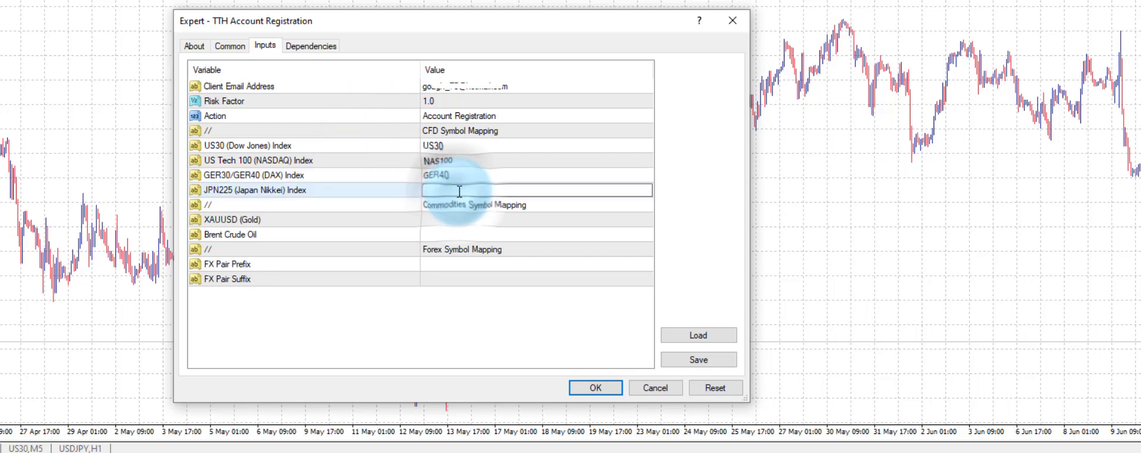
text(JPN225)
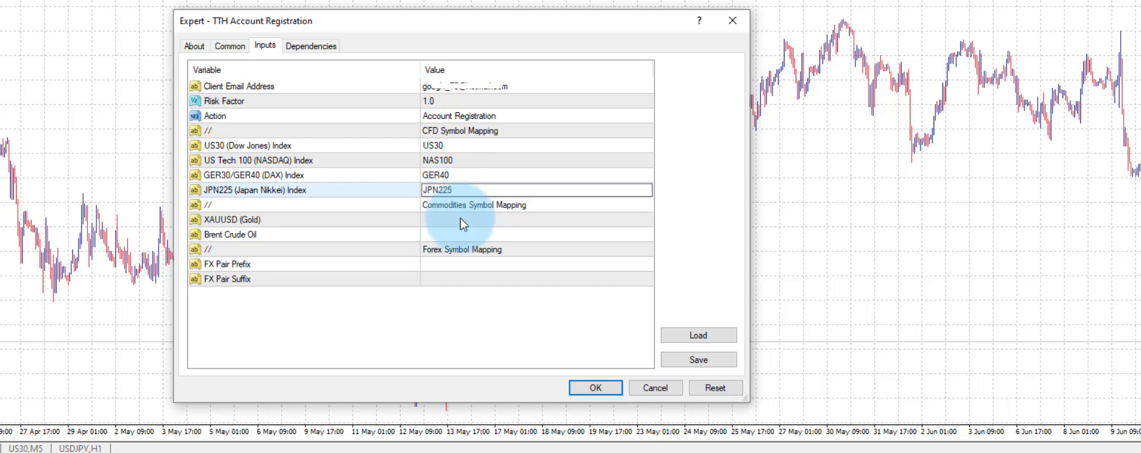
click(462, 220)
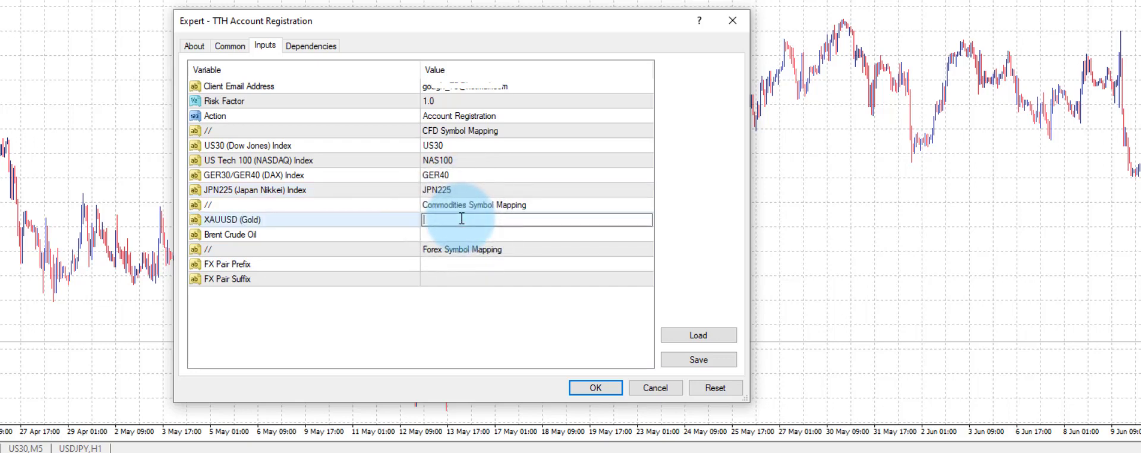
text(XAUUSD)
- Enter SpotBrent for Brent crude, leave FX prefix and suffix empty, and run the registration
click(483, 235)
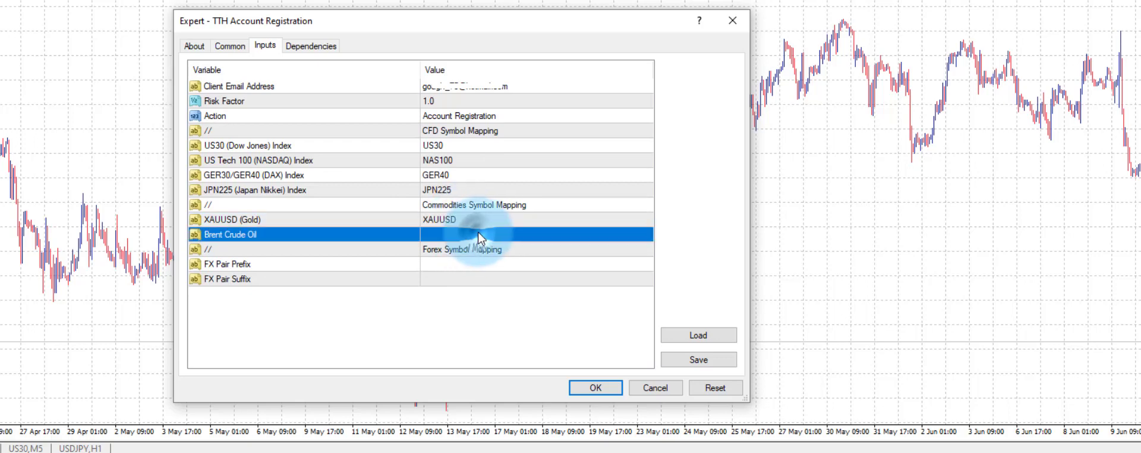
click(485, 234)
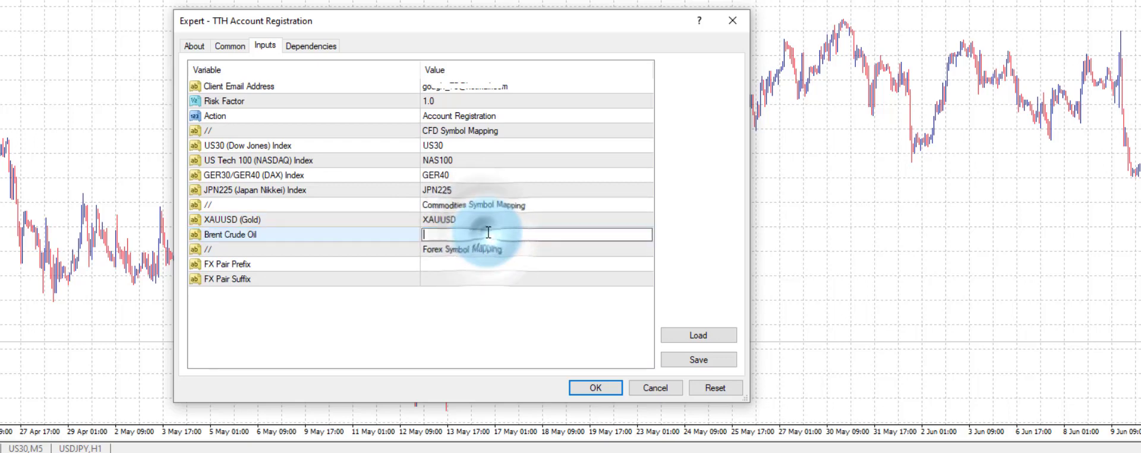
text(Sp)
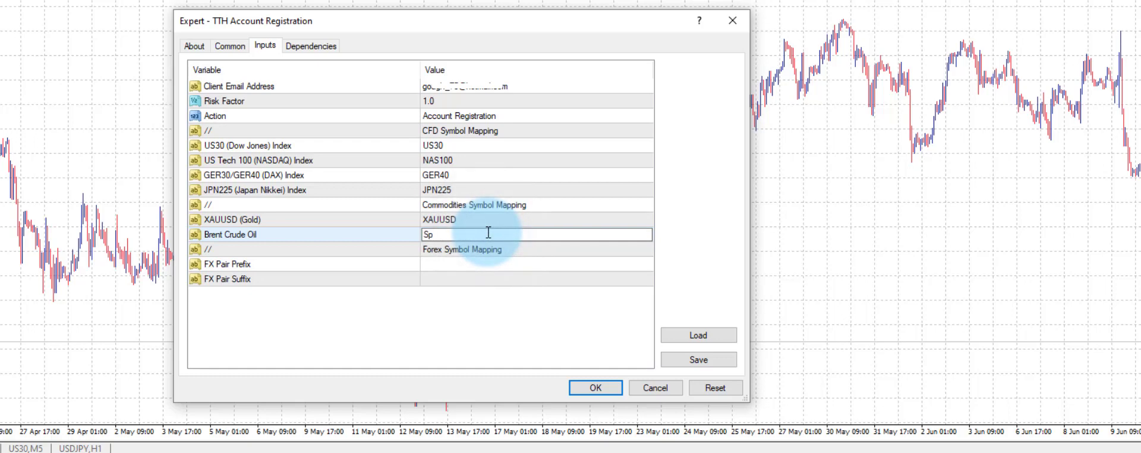
text(otBrent)
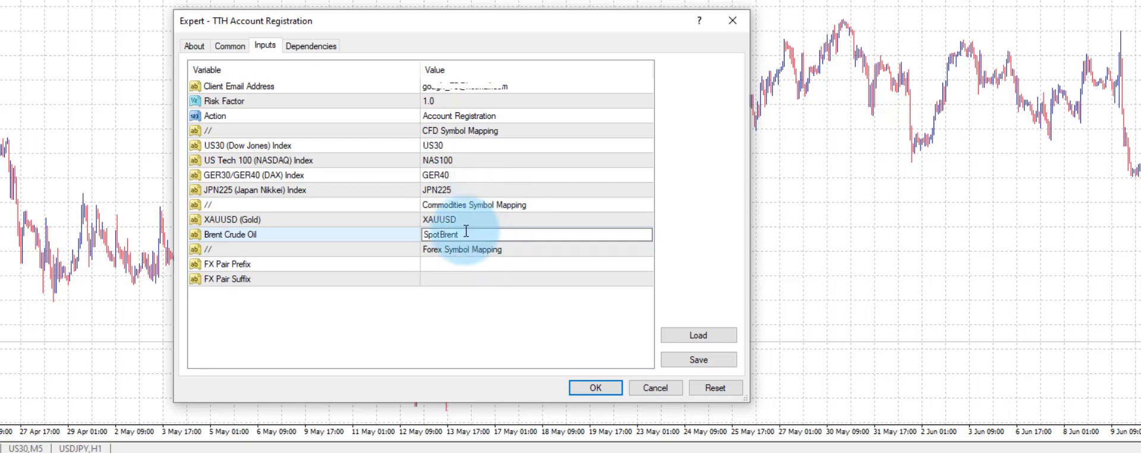
click(454, 267)
click(458, 265)
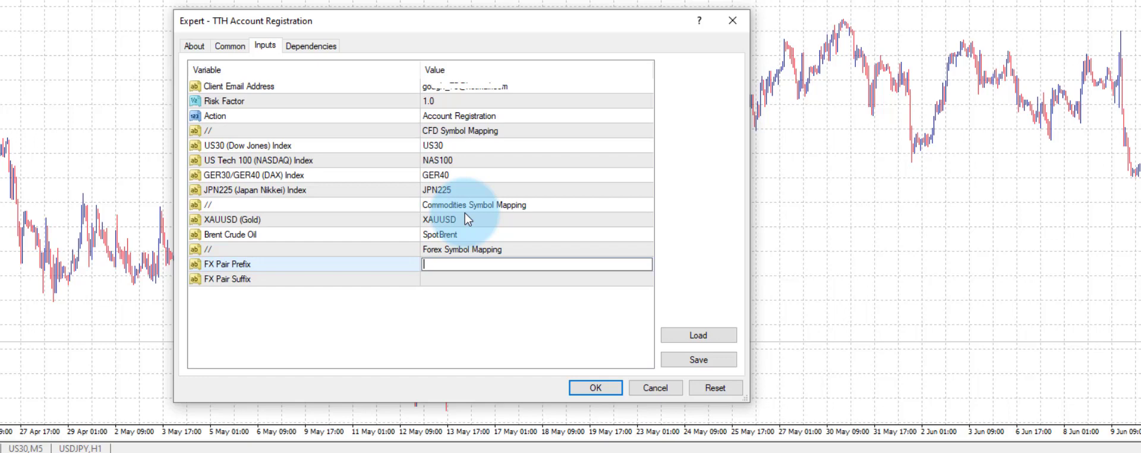
click(448, 281)
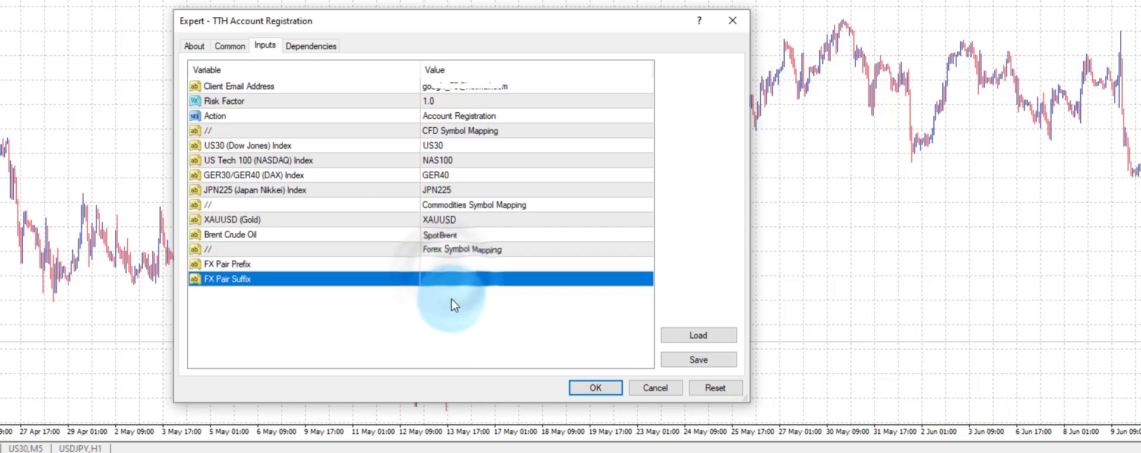
click(459, 286)
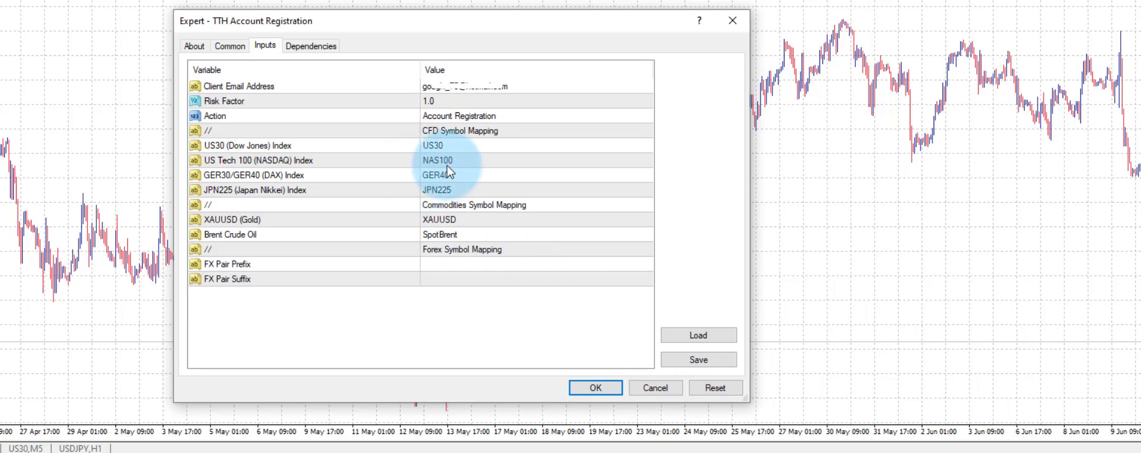
click(592, 388)
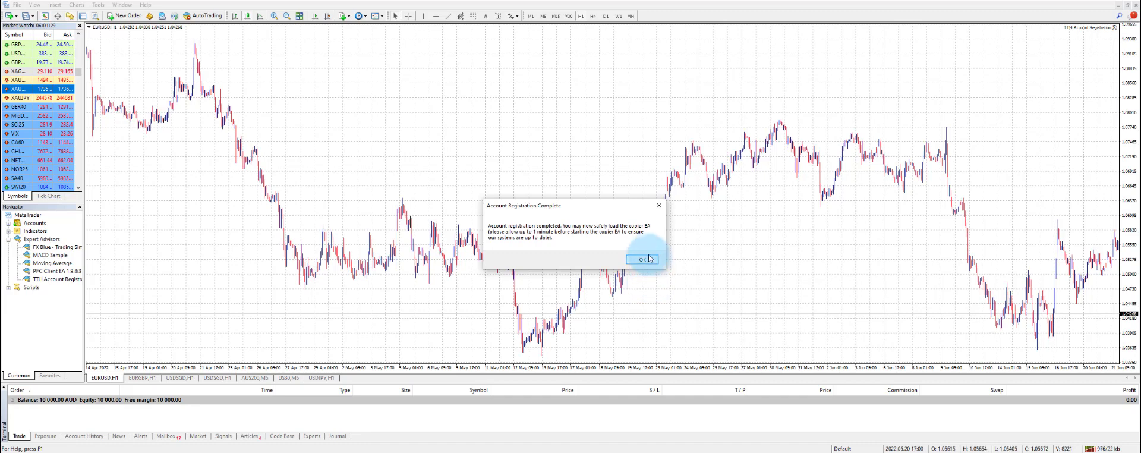
- Dismiss the Account Registration Complete message and drag PFC Client EA onto the EURUSD chart
click(648, 260)
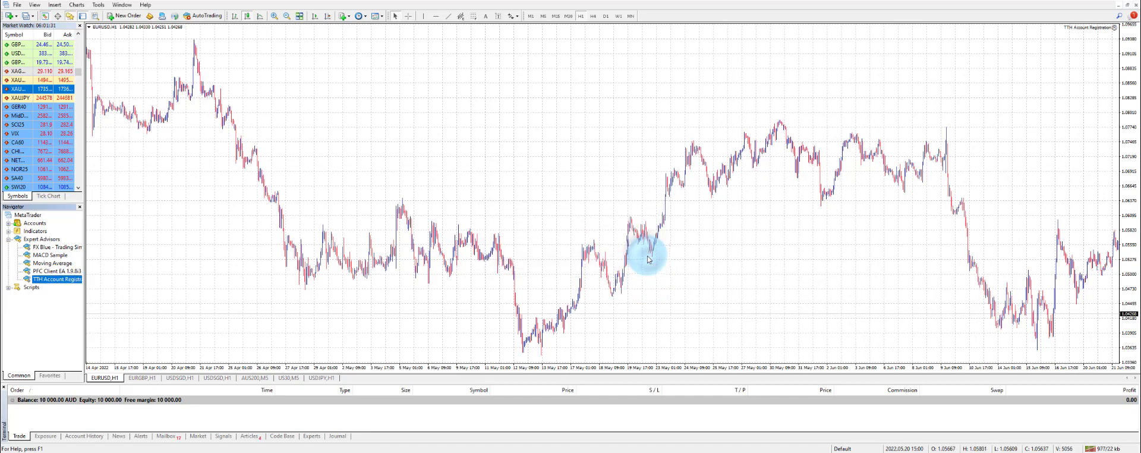
click(47, 272)
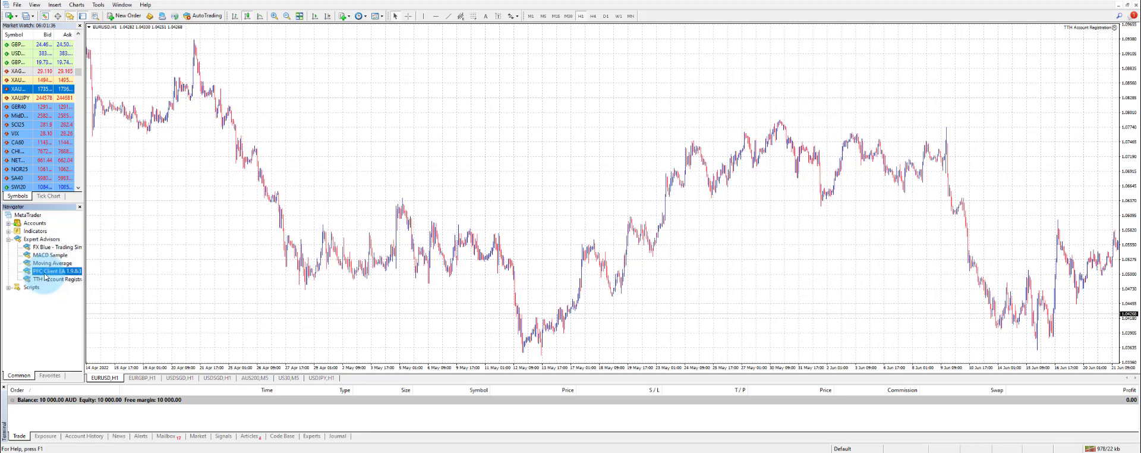
drag(45, 277, 564, 202)
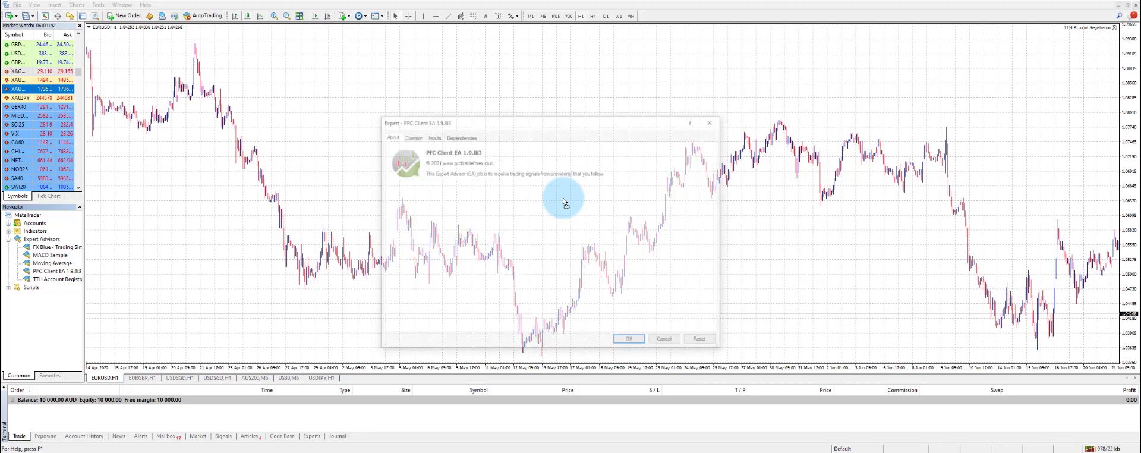
- Enter the account password, set ChartName to 'TipToeHippo Trade Copier', and allow live trading
click(432, 136)
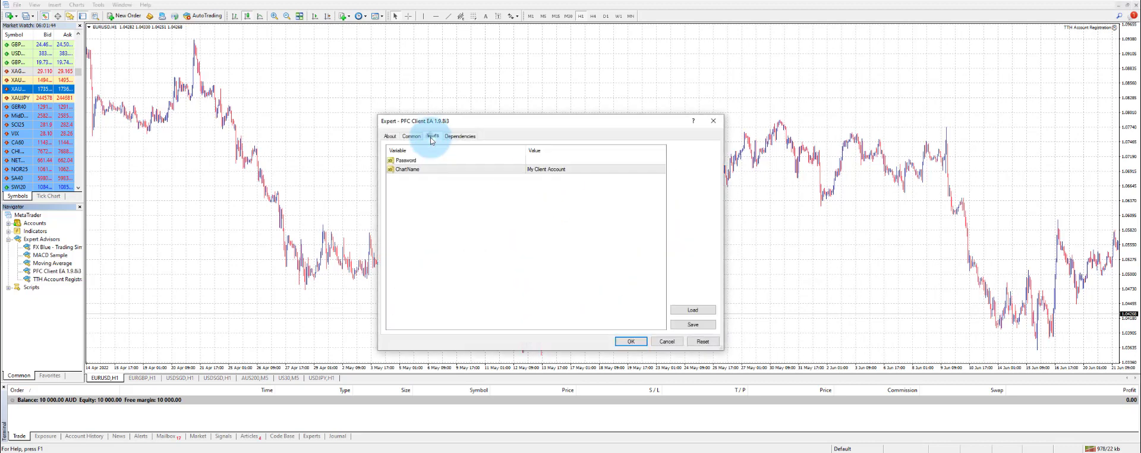
double_click(559, 161)
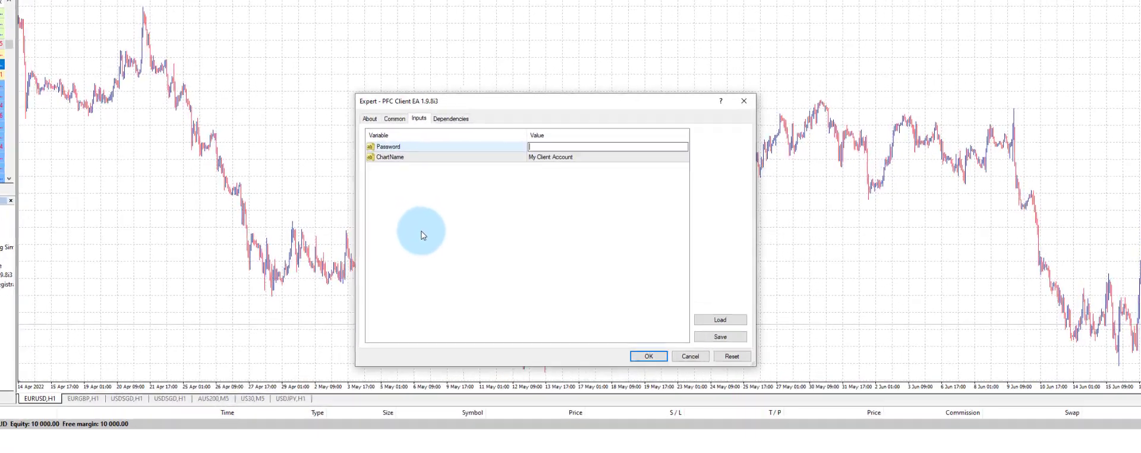
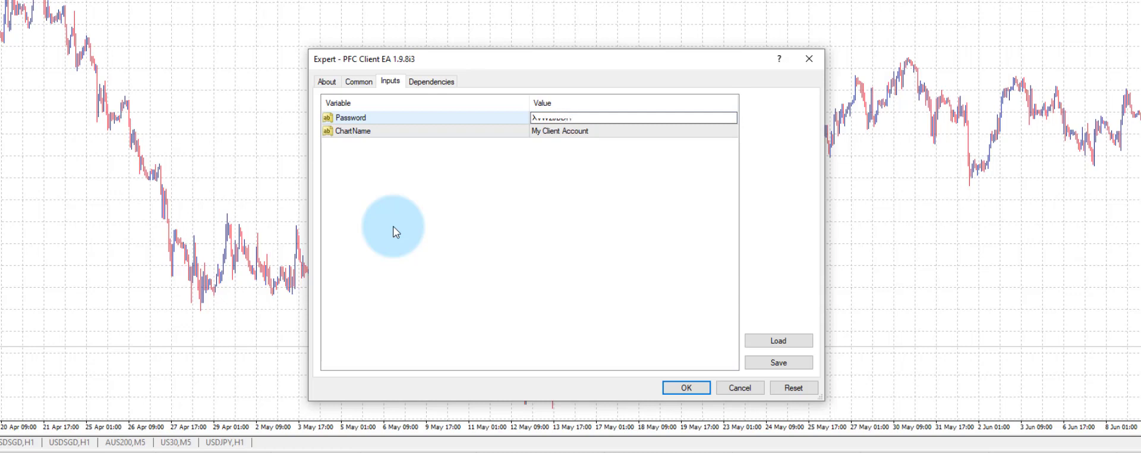
click(594, 136)
click(593, 136)
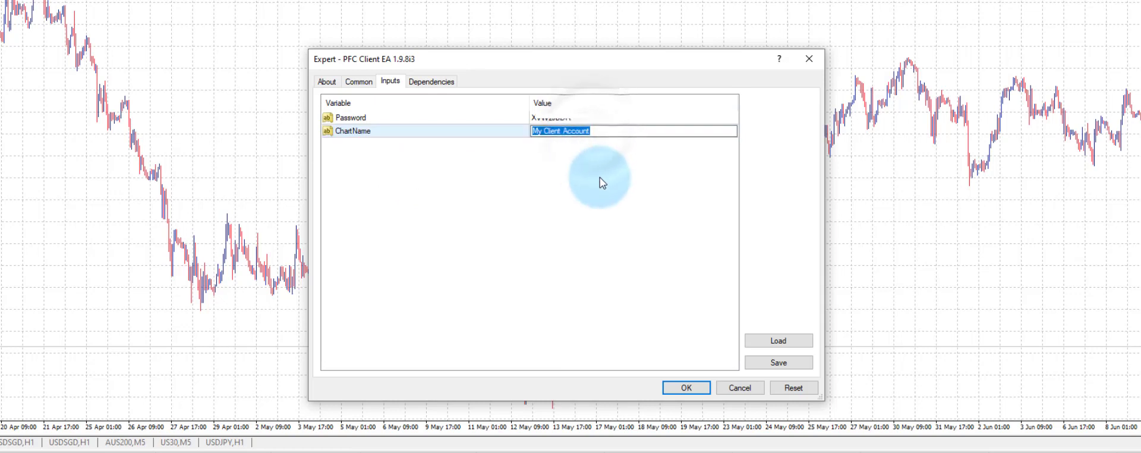
text(Ti)
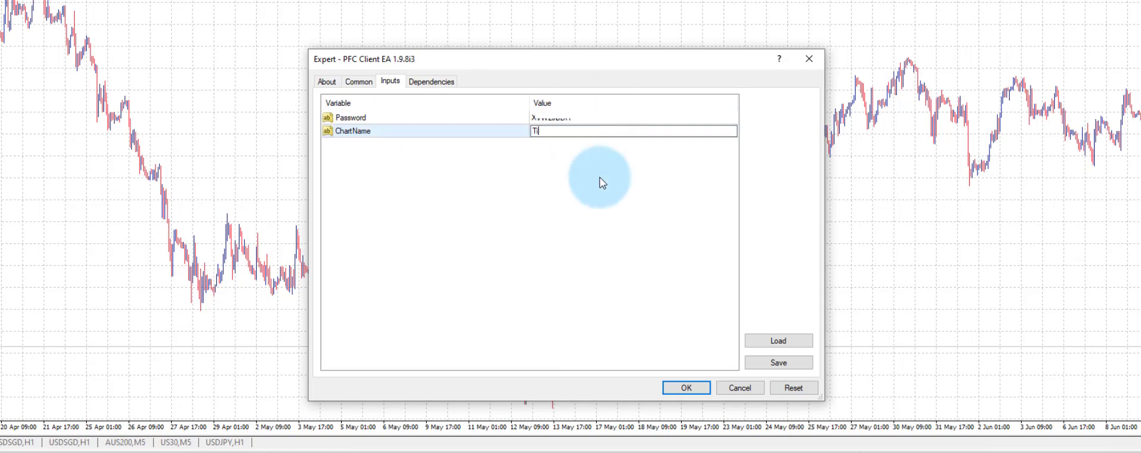
text(pToeHippo Trade Copier)
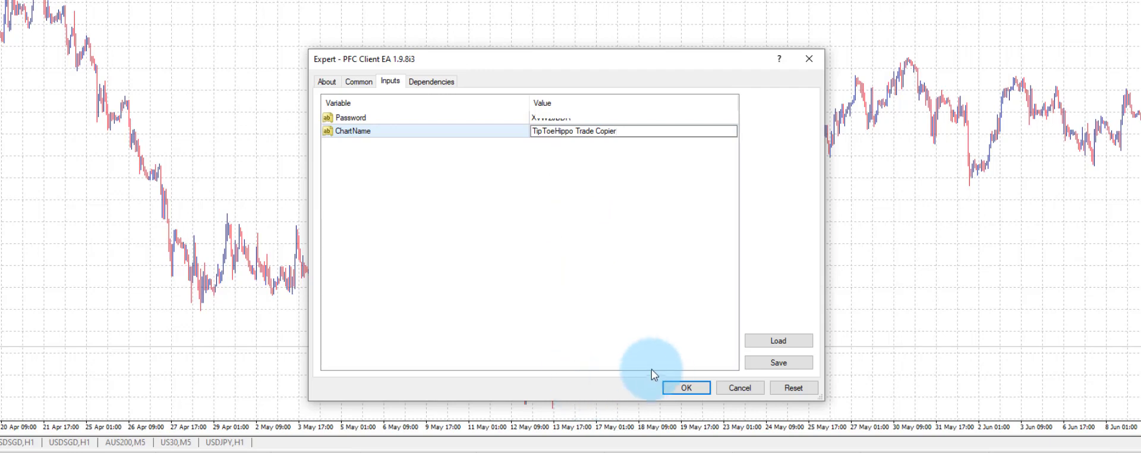
click(365, 82)
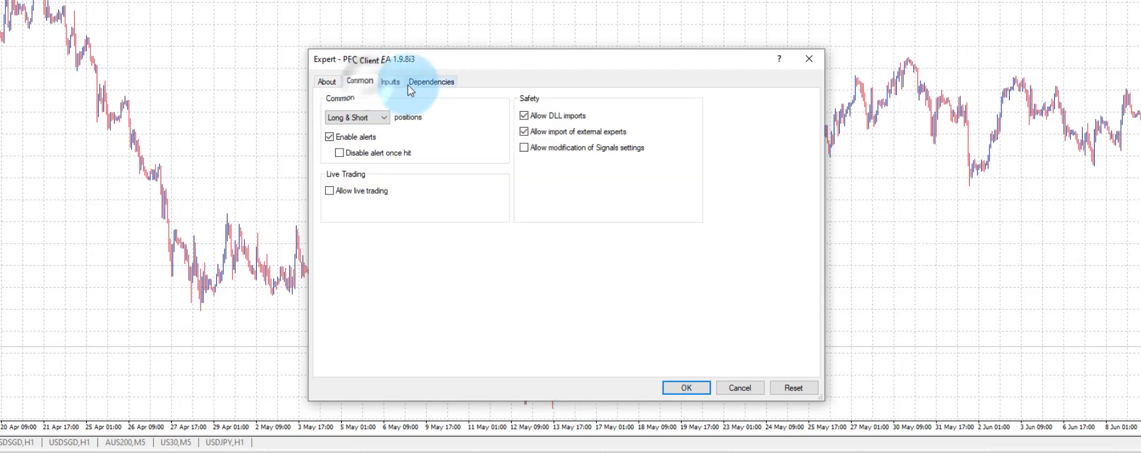
click(372, 191)
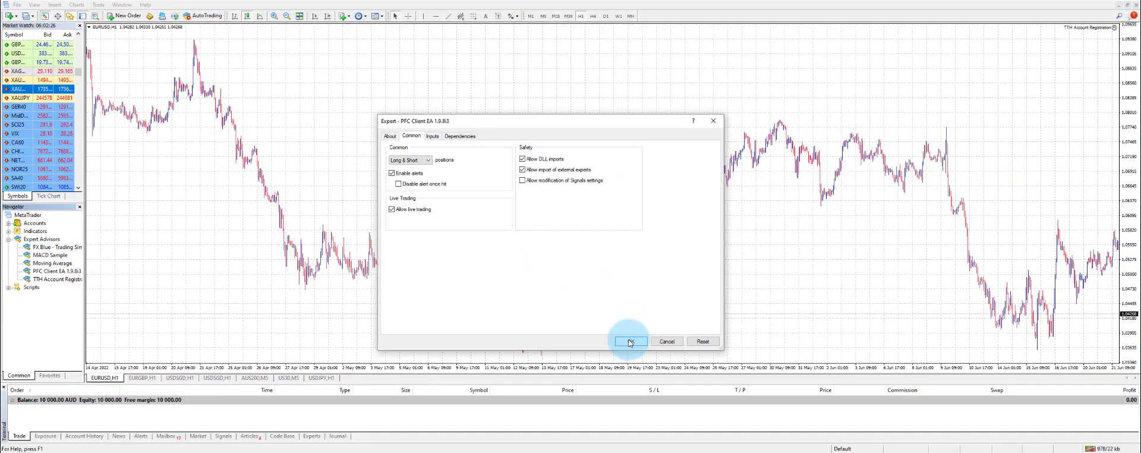
- Confirm the copier settings, dismiss the autotrading alert, and re-attach PFC Client EA, accepting the restart
click(630, 342)
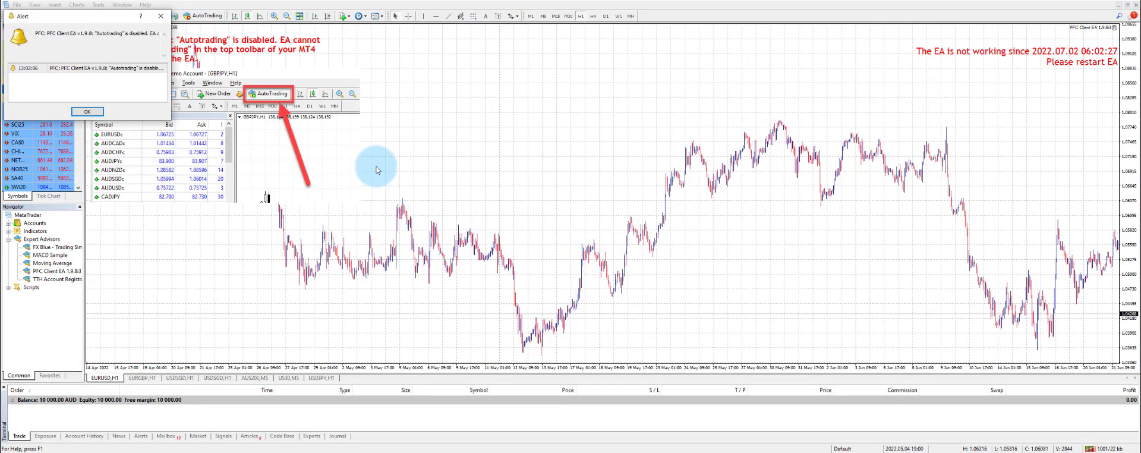
drag(76, 14, 494, 117)
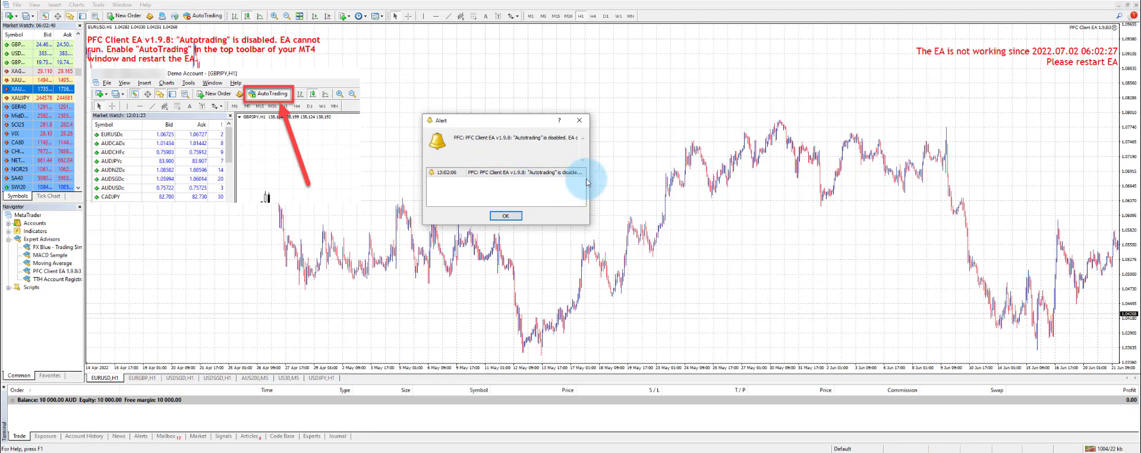
click(506, 217)
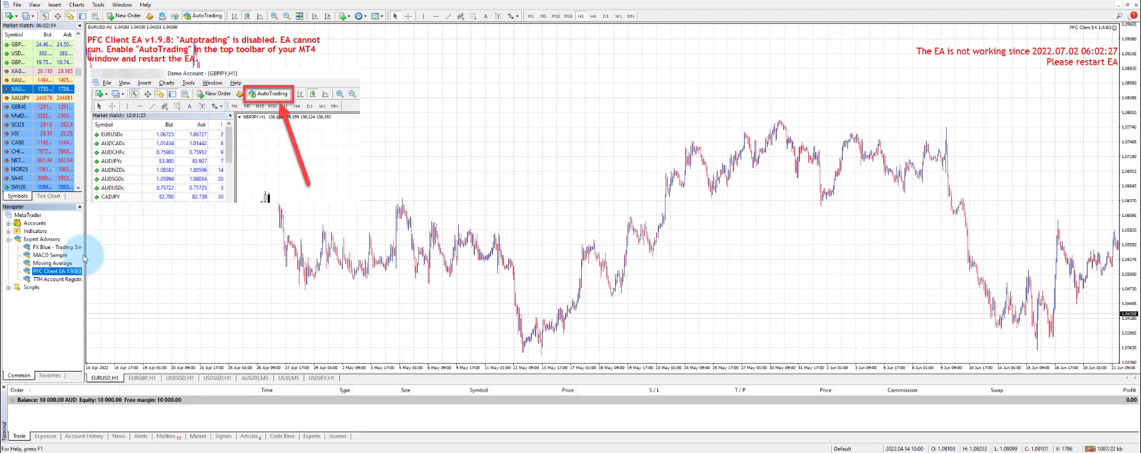
drag(58, 277, 466, 160)
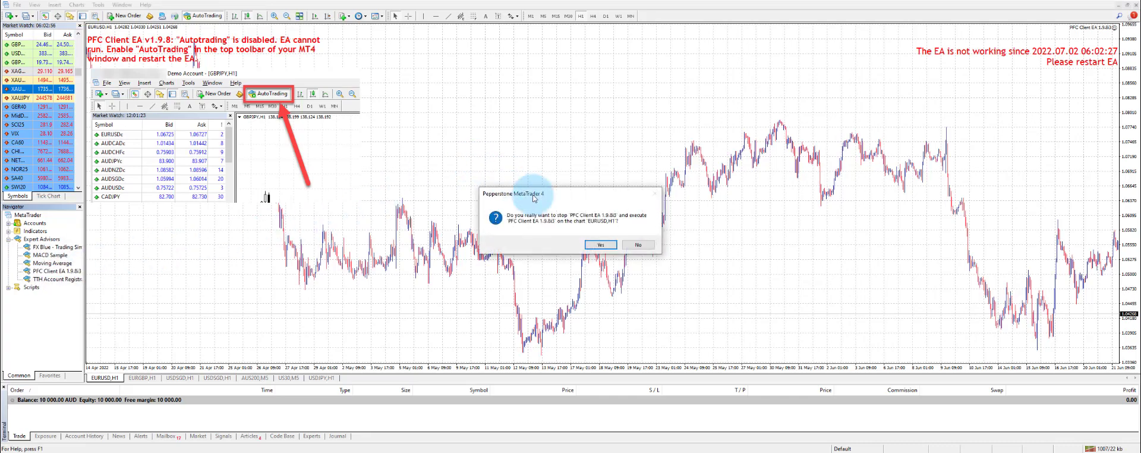
click(601, 244)
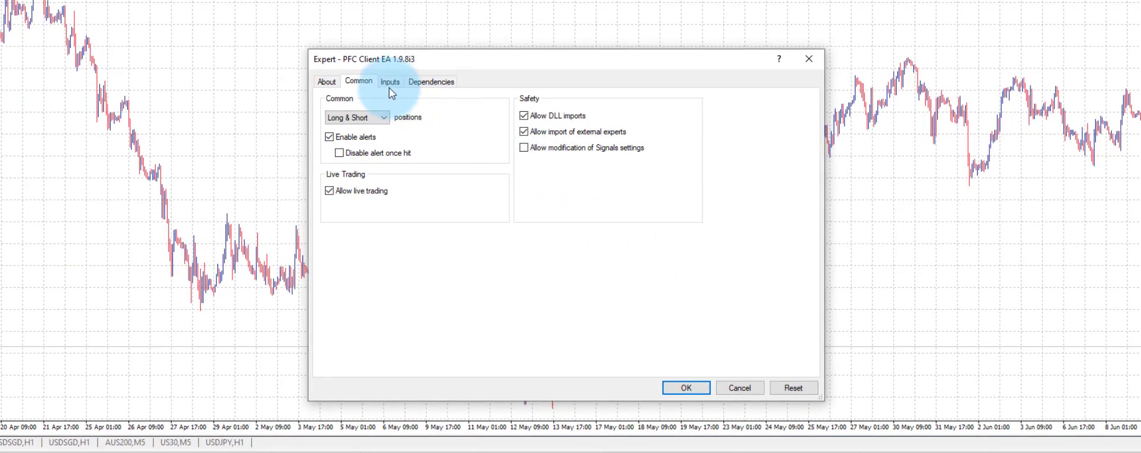
- Re-enter the account password, replace ChartName with 'TipToeHippo Trade Copier', and apply the settings
click(393, 84)
click(535, 119)
click(534, 116)
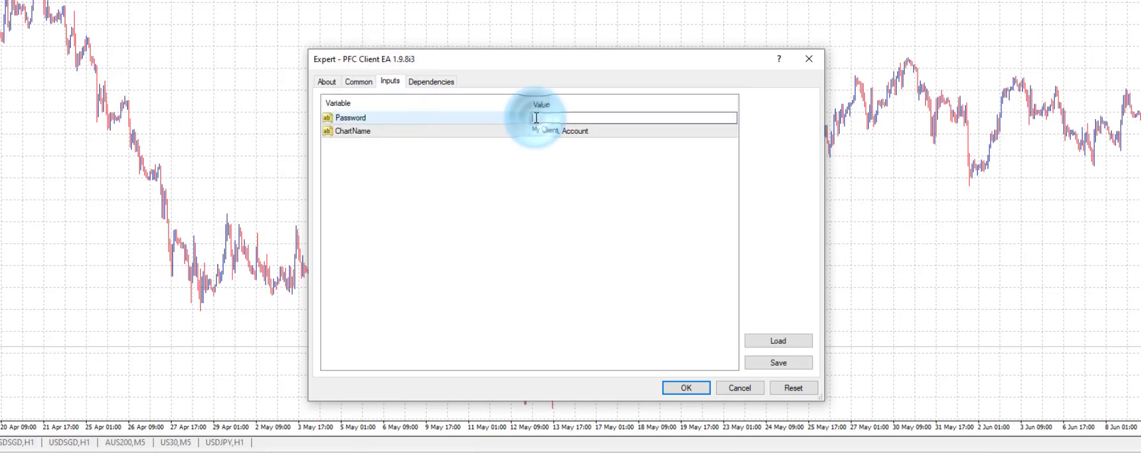
text(X)
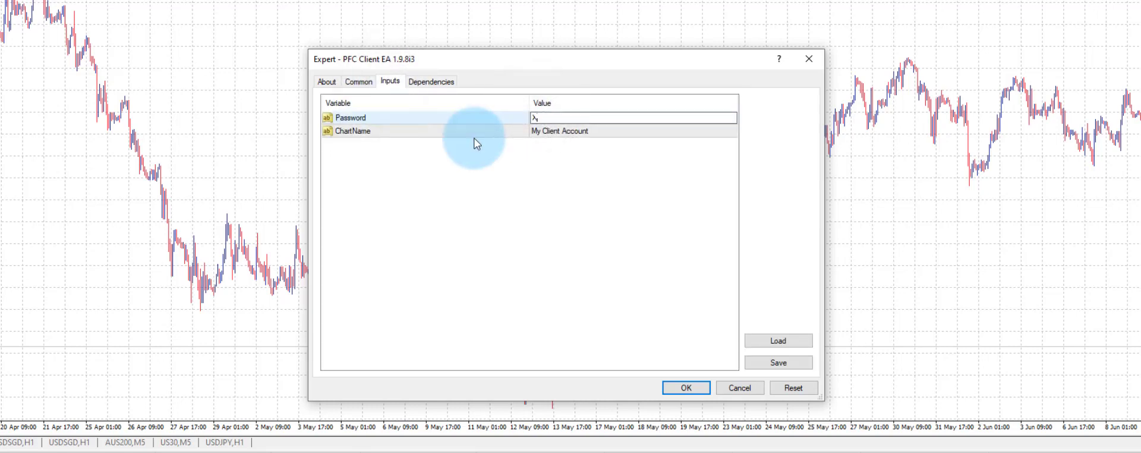
text(xxx)
click(612, 131)
click(612, 131)
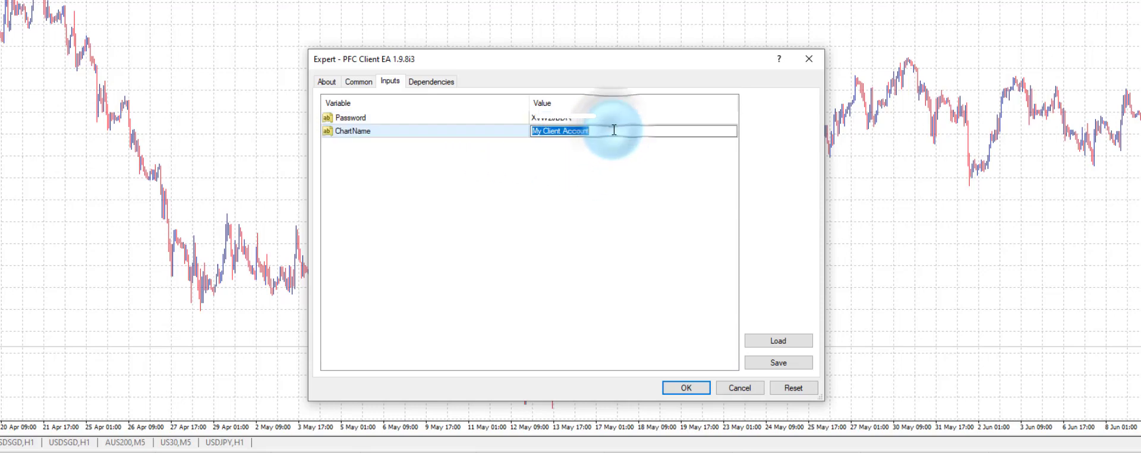
click(614, 130)
key(BackSpace)
key(BackSpace)
key(BackSpace)
key(BackSpace)
key(BackSpace)
key(BackSpace)
key(BackSpace)
key(BackSpace)
key(BackSpace)
key(BackSpace)
key(BackSpace)
key(BackSpace)
key(BackSpace)
key(BackSpace)
key(BackSpace)
key(BackSpace)
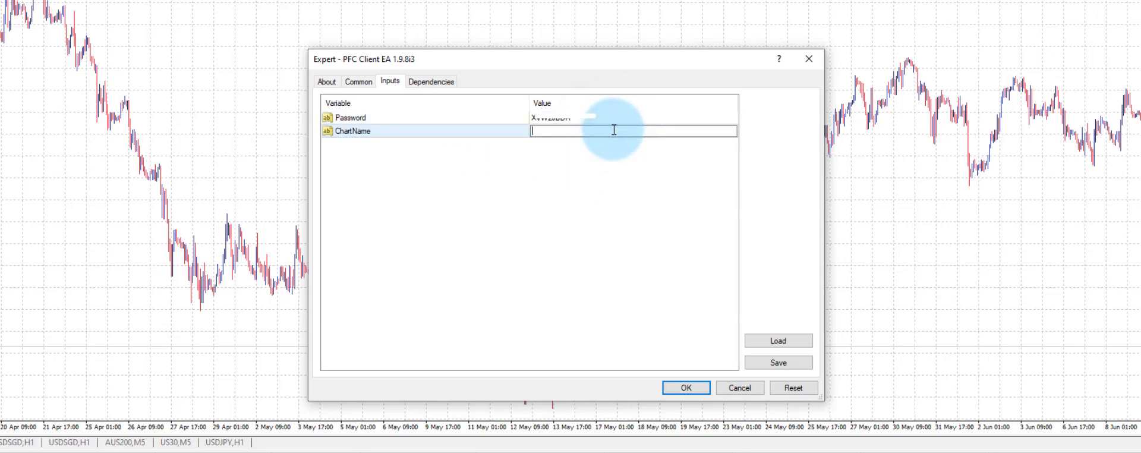
text(TipToeHippo Trade Copier)
click(676, 390)
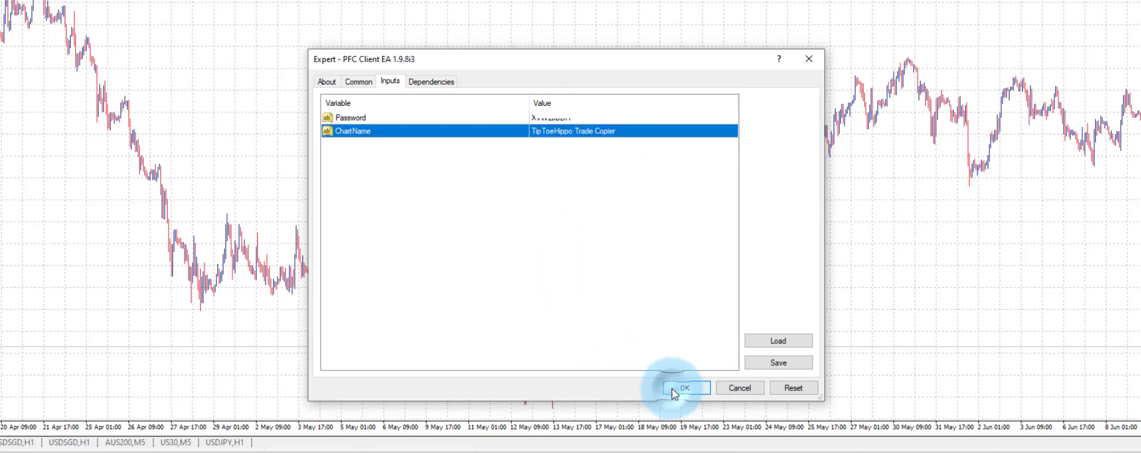
click(688, 388)
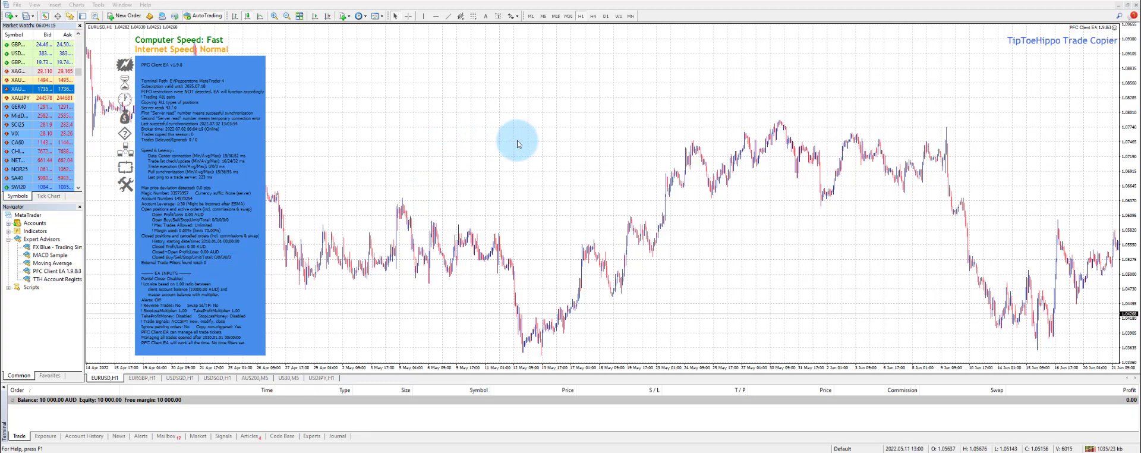
- In chart Properties, set the background, grid, Bar Up and Bar Down colours to Black
right_click(542, 124)
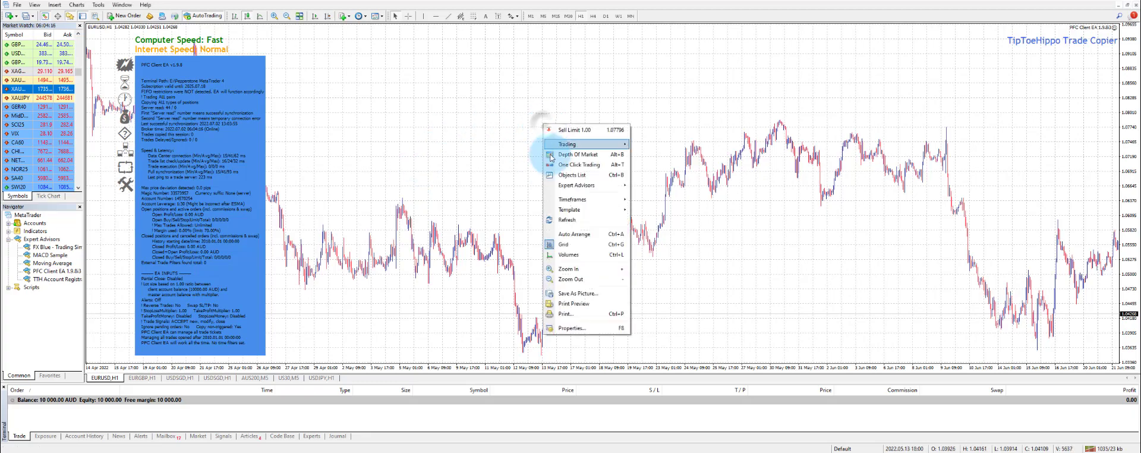
click(582, 329)
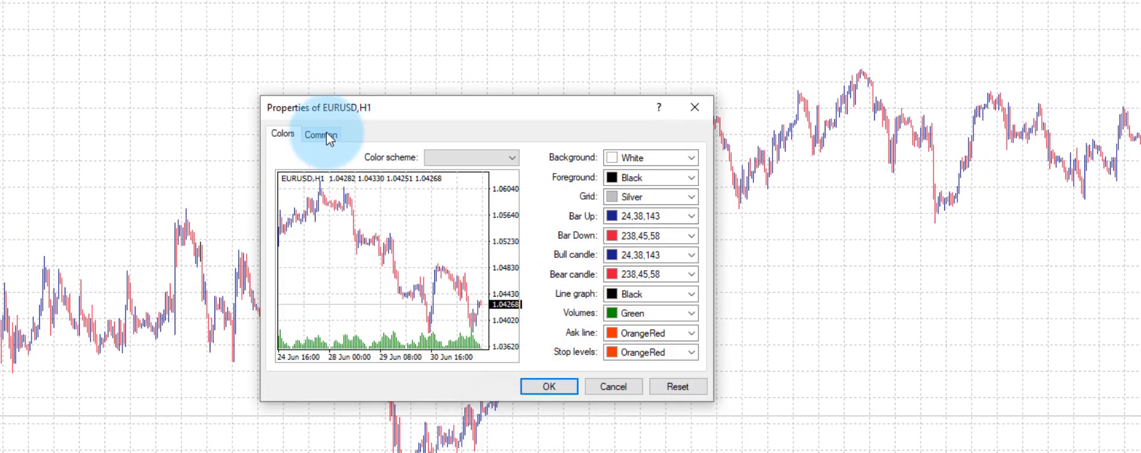
click(321, 135)
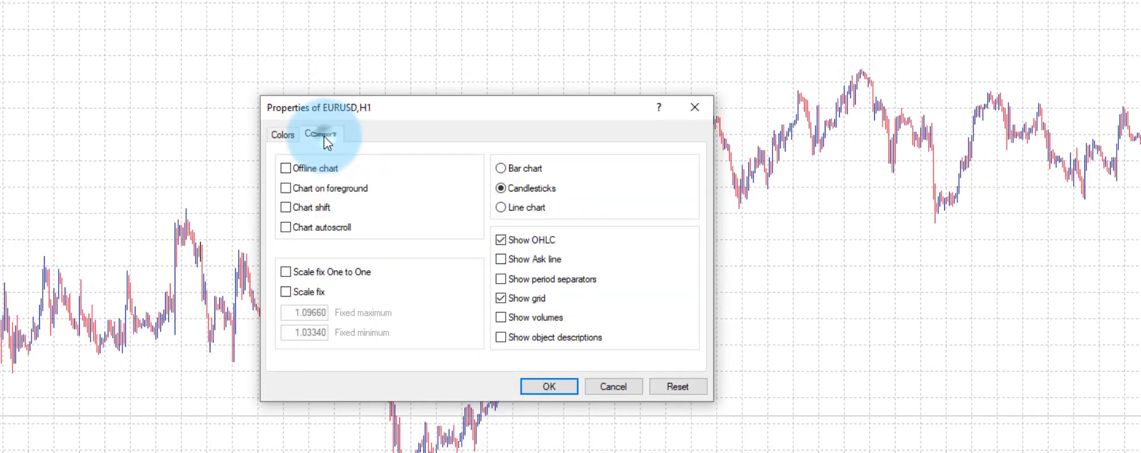
click(283, 133)
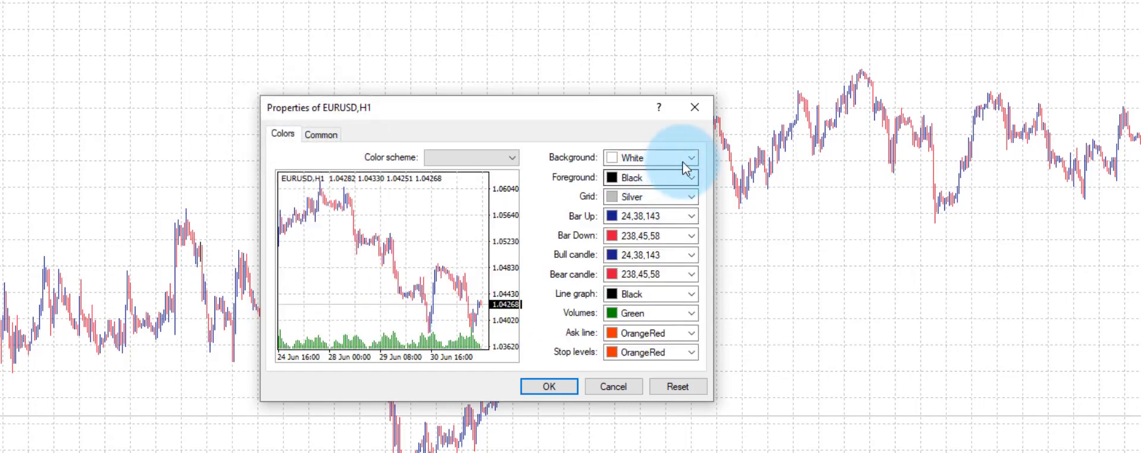
click(690, 158)
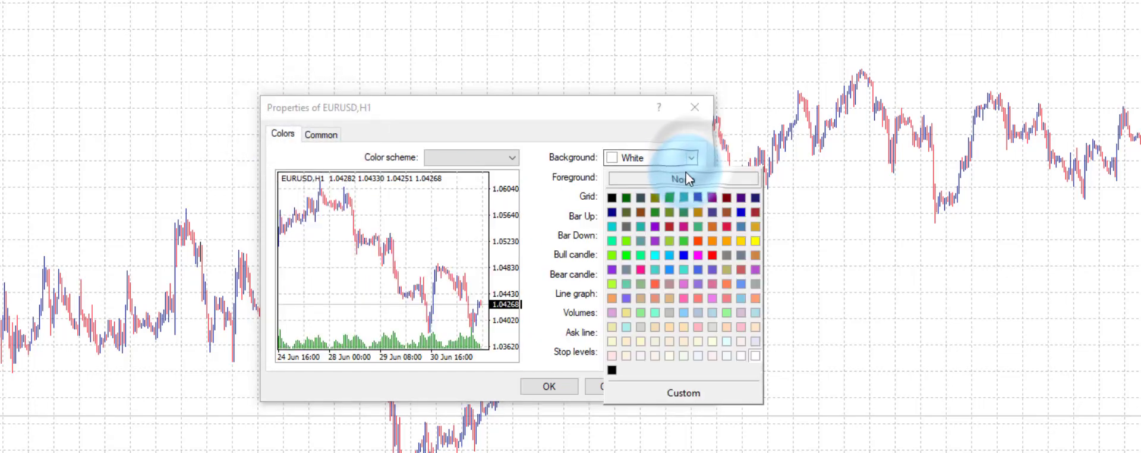
click(615, 197)
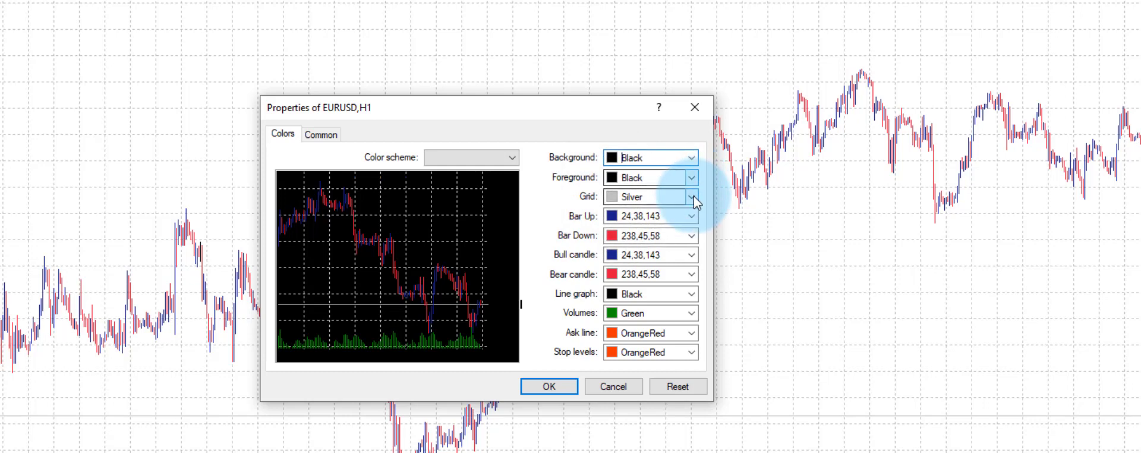
click(692, 196)
click(612, 234)
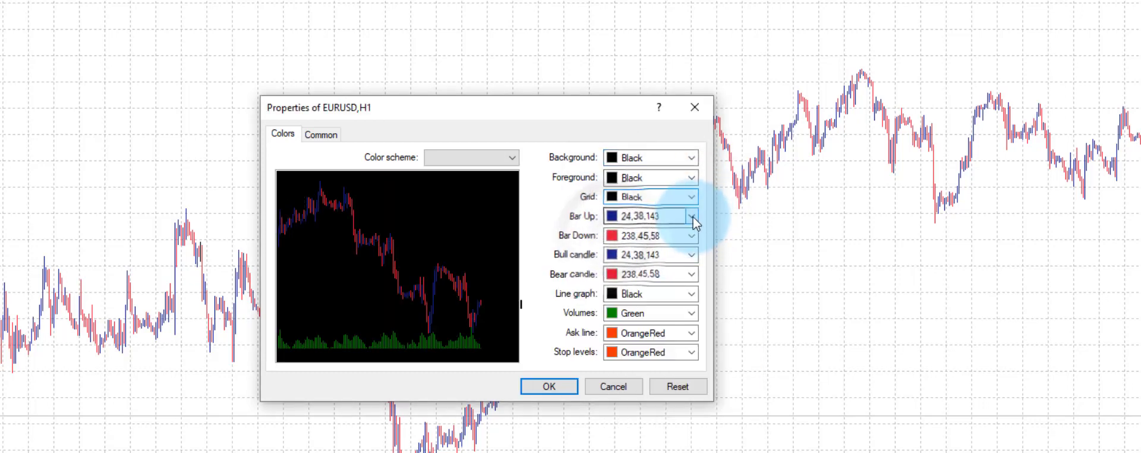
click(692, 216)
click(610, 255)
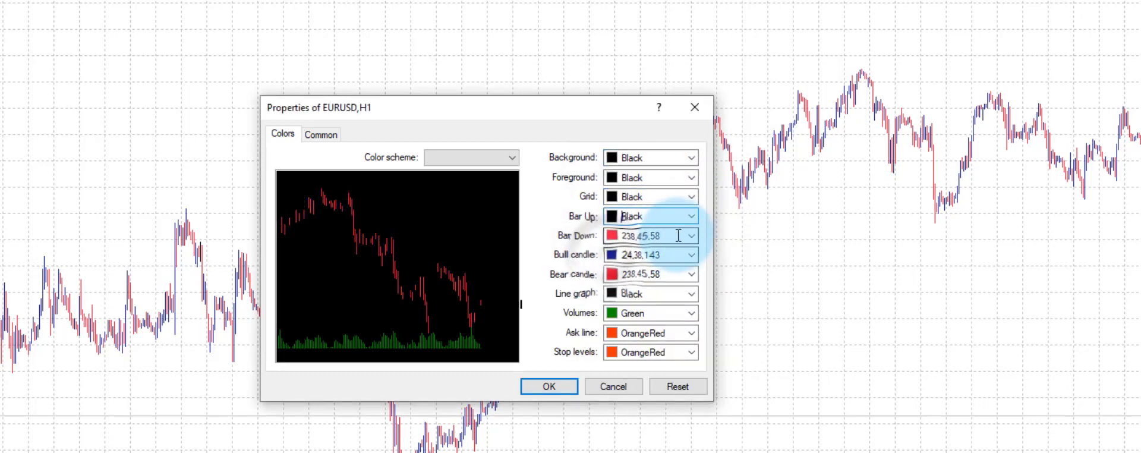
click(691, 235)
click(612, 274)
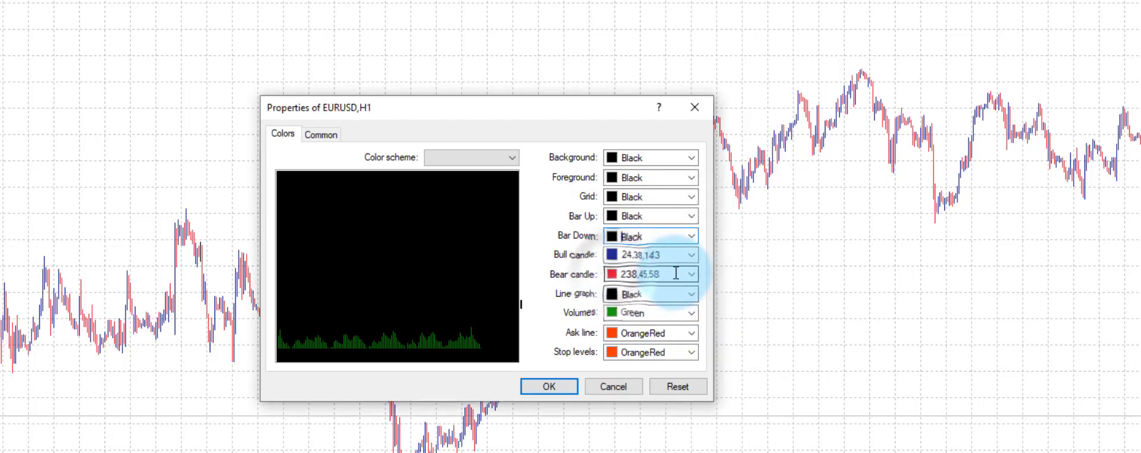
- Set bull and bear candles, volumes, ask line and stop levels to Black, apply, then reopen INSTRUCTIONS.txt
click(692, 255)
click(615, 297)
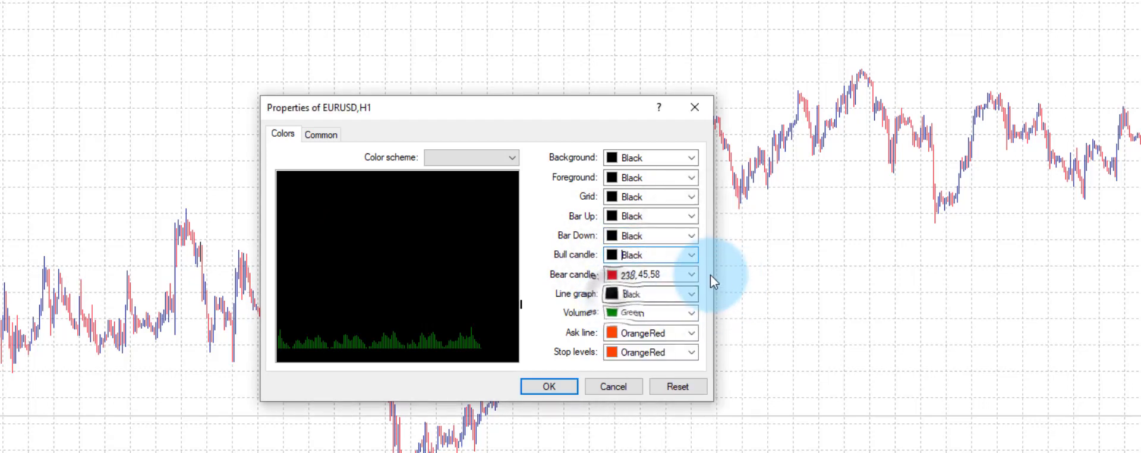
click(693, 274)
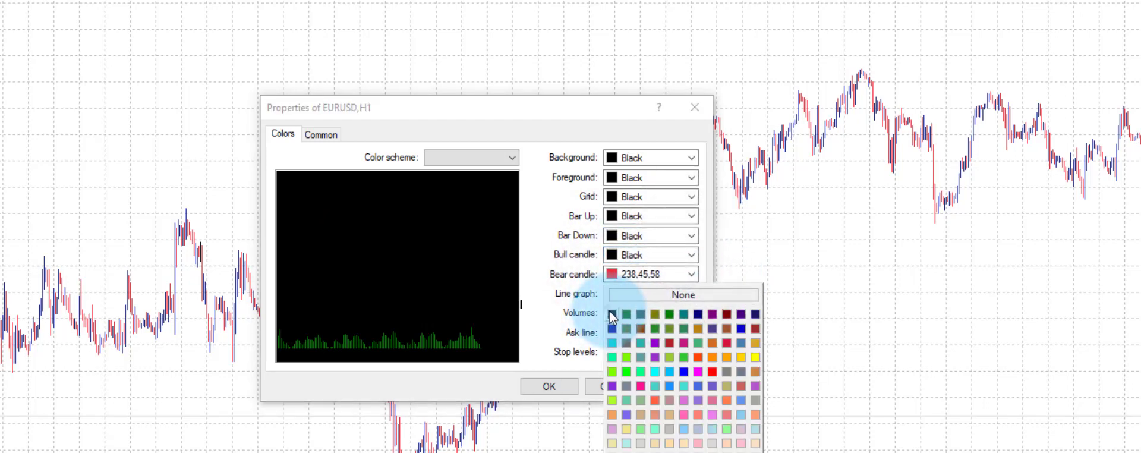
click(611, 314)
click(692, 313)
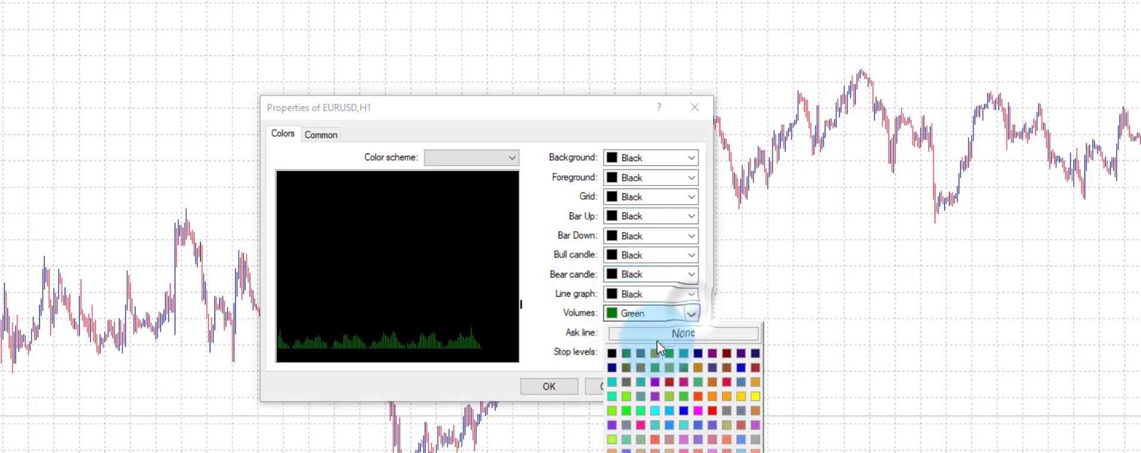
click(612, 353)
click(692, 333)
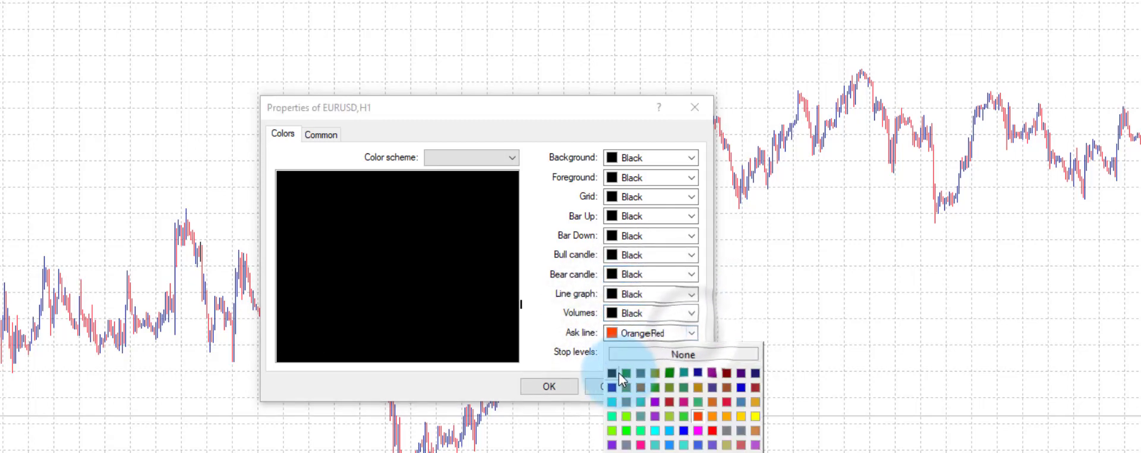
click(613, 372)
click(691, 352)
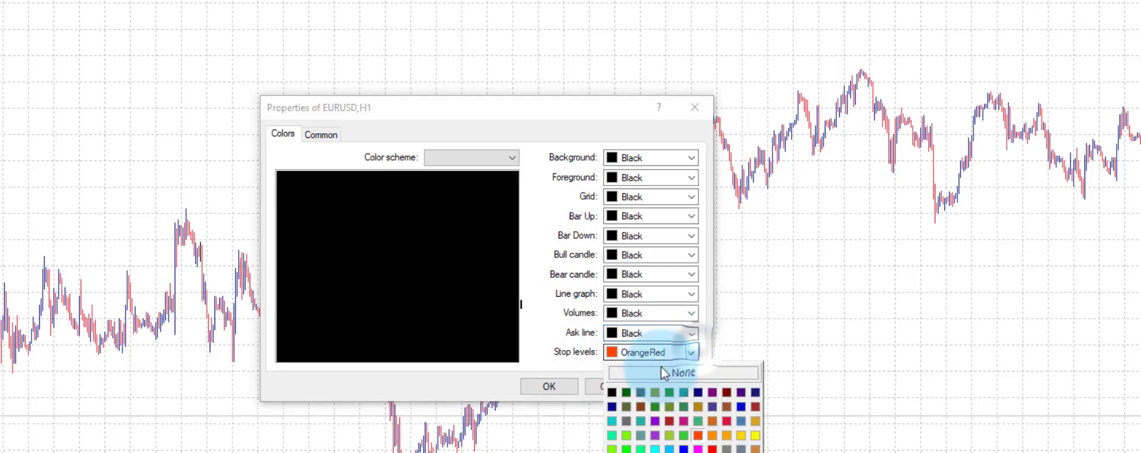
click(612, 388)
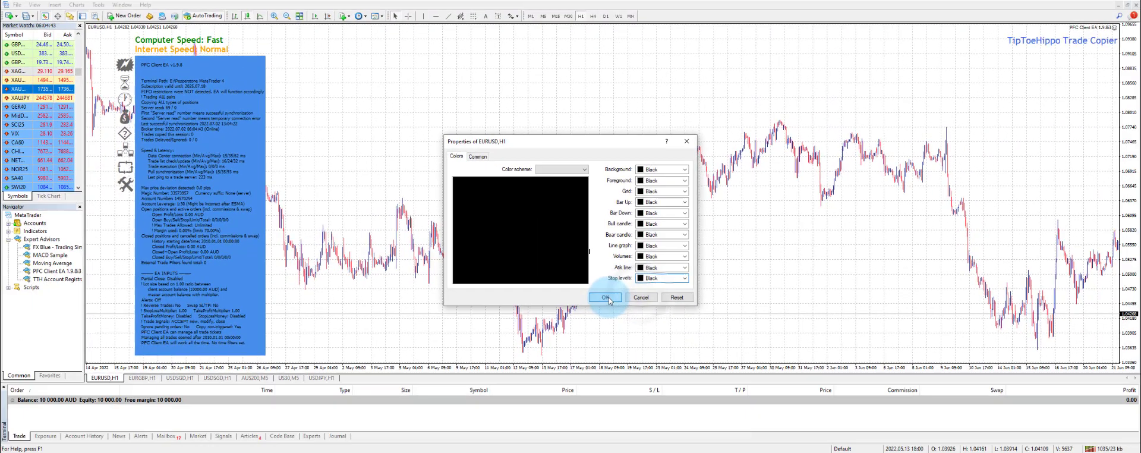
click(577, 342)
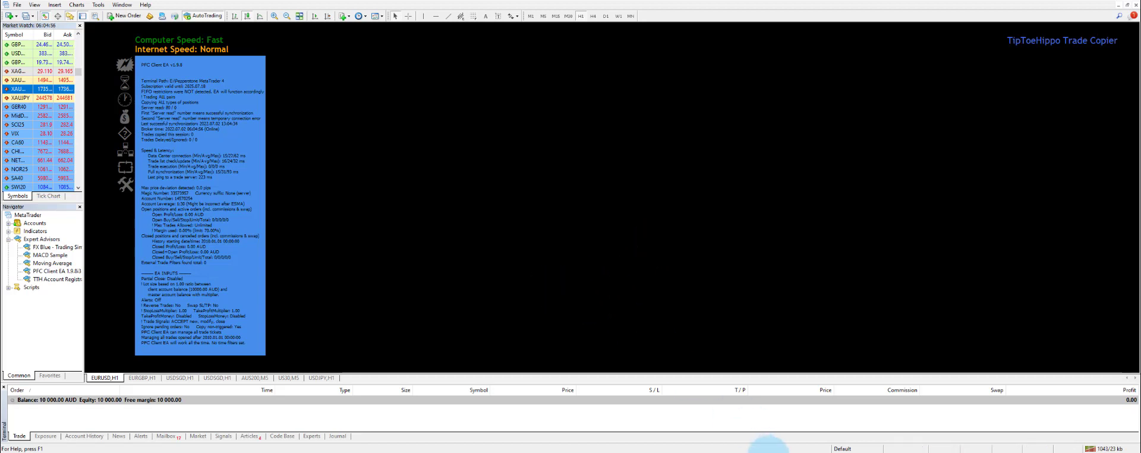
click(768, 447)
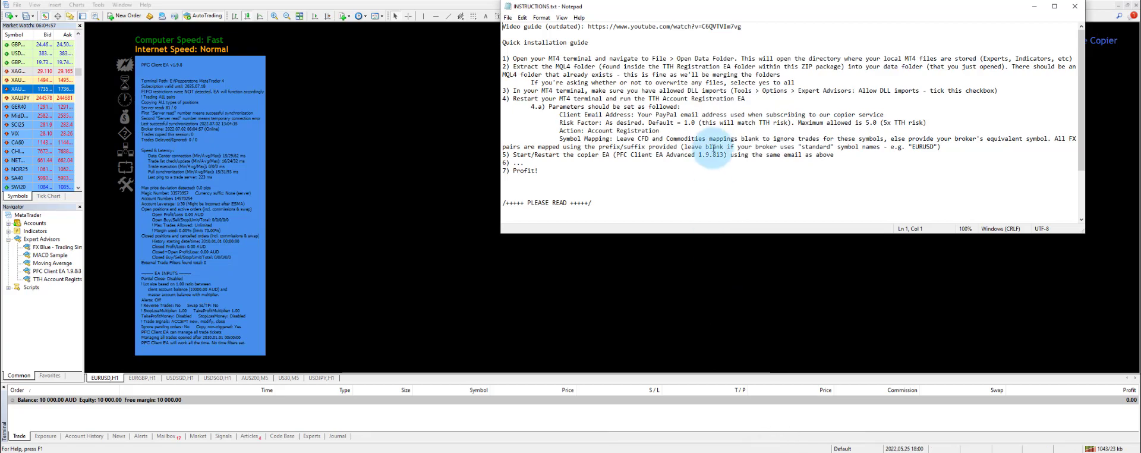
- Scroll INSTRUCTIONS.txt down to the Discord Subscriber Role section and highlight 'TipToeHippo Monitor'
scroll(714, 149, down, 3)
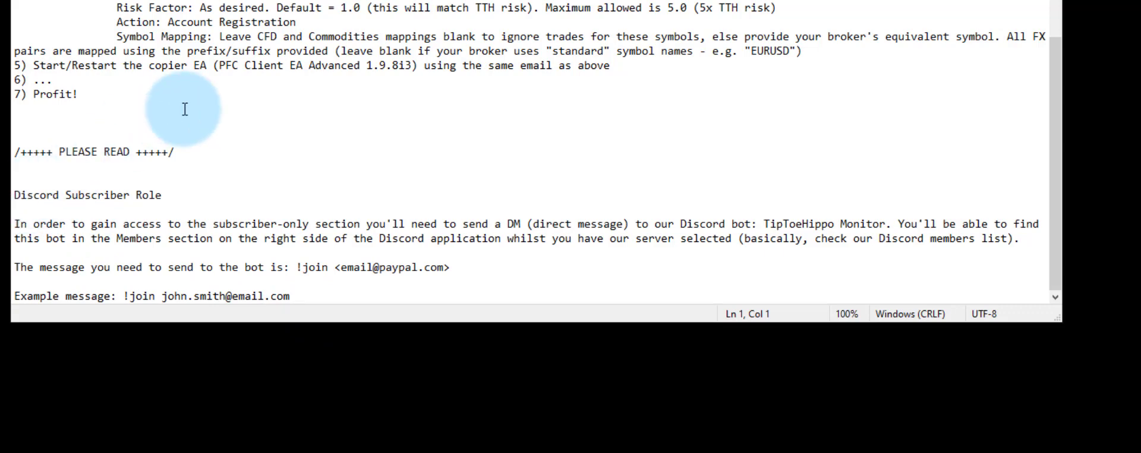
click(763, 226)
drag(763, 226, 886, 225)
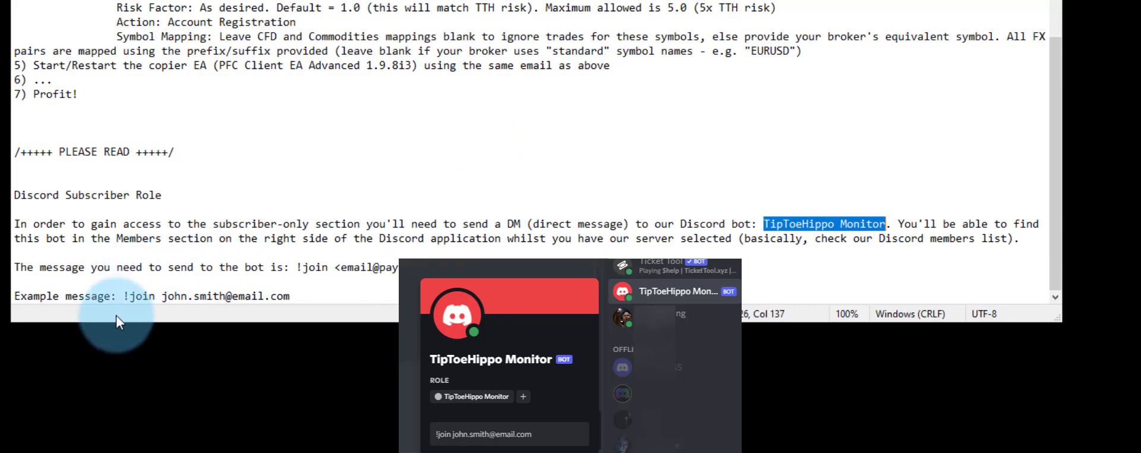
- Highlight the example !join message after 'Example message:' on the last line
drag(123, 297, 305, 313)
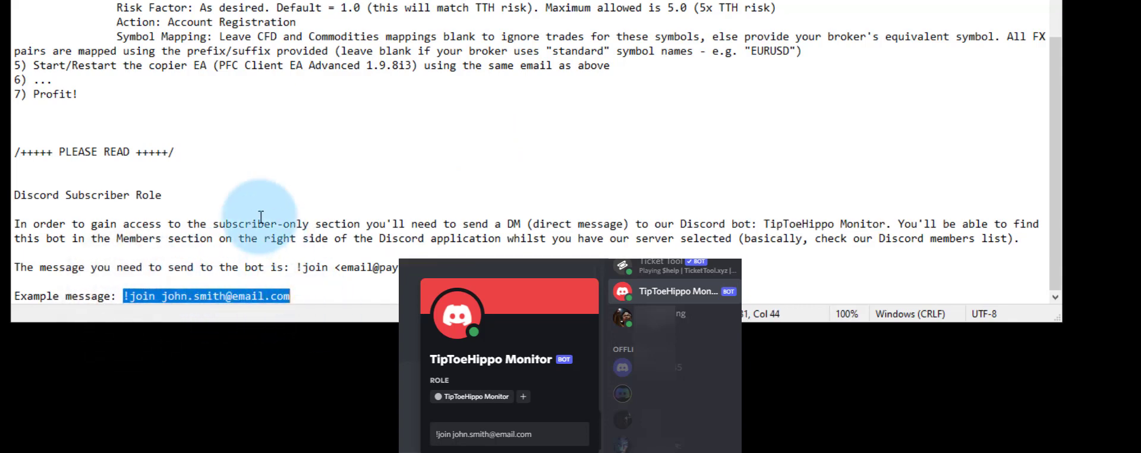